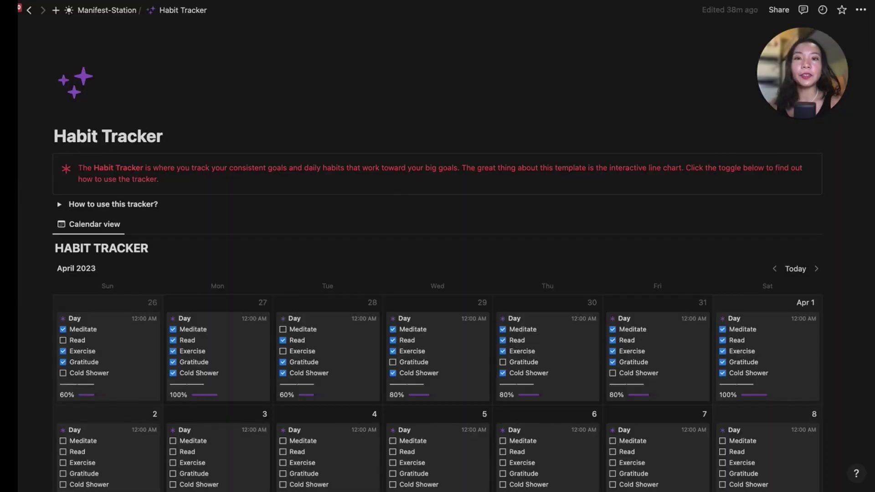
scroll(353, 263, down, 4)
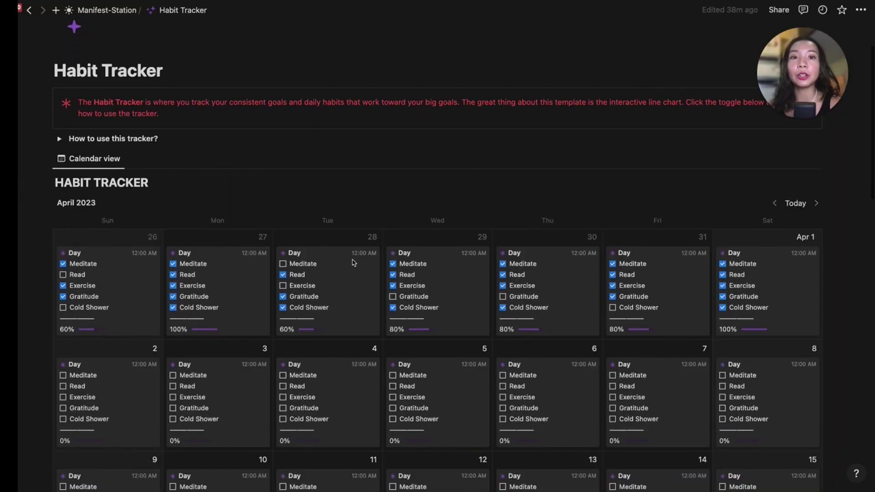
scroll(354, 262, down, 4)
scroll(354, 262, down, 3)
scroll(354, 262, down, 4)
scroll(353, 262, down, 3)
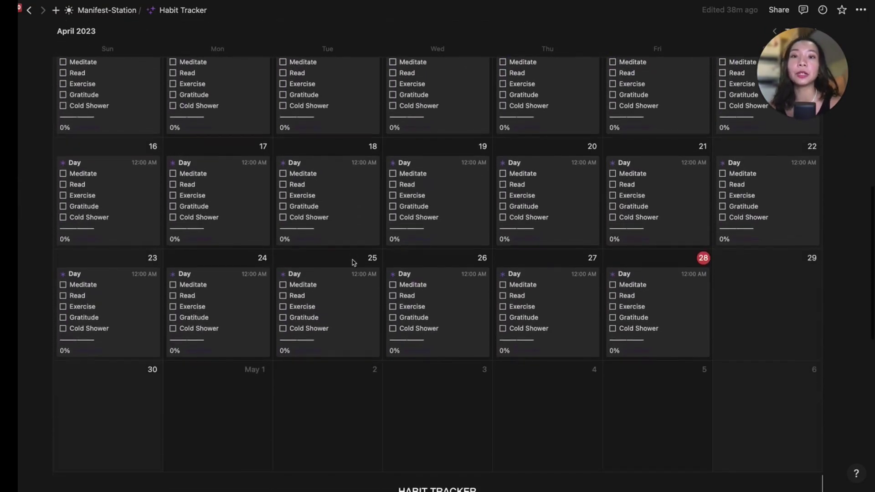
scroll(353, 262, down, 3)
scroll(354, 263, down, 2)
scroll(353, 263, down, 2)
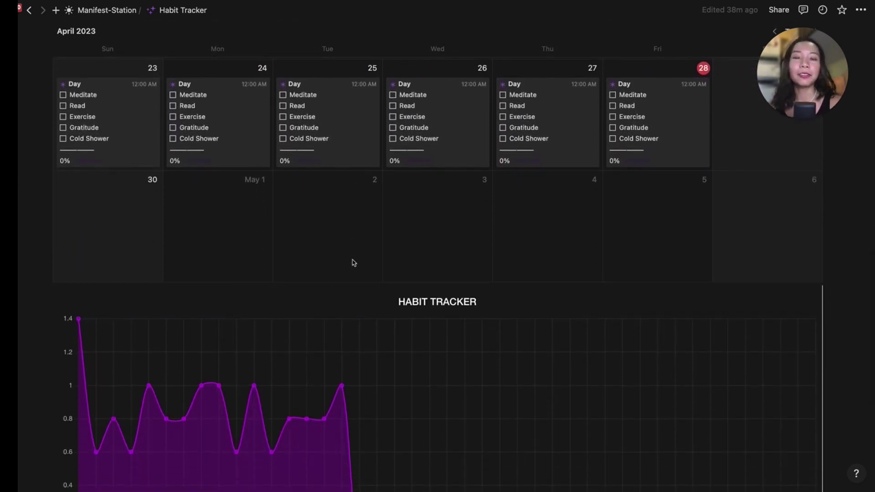
scroll(353, 262, down, 3)
scroll(353, 262, down, 2)
scroll(354, 262, down, 1)
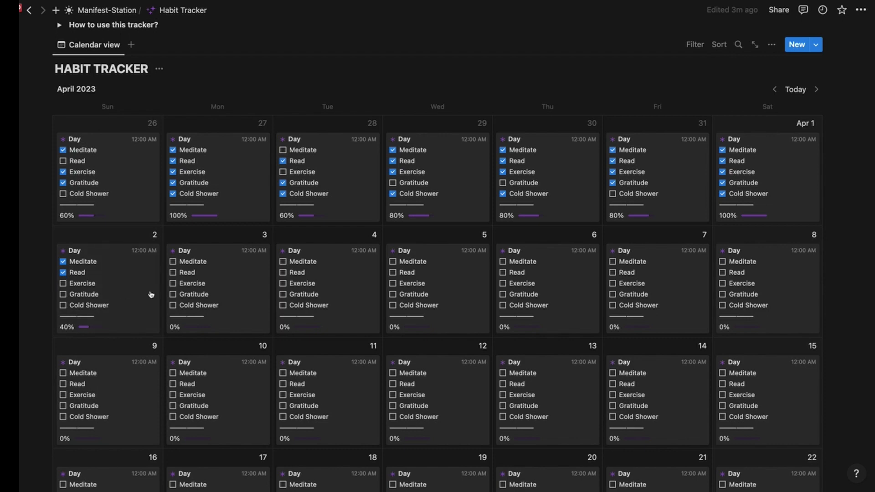
Tick another April 3 habit, preview the Day template's daily repeat setting, then tick an April 5 habit.
click(172, 283)
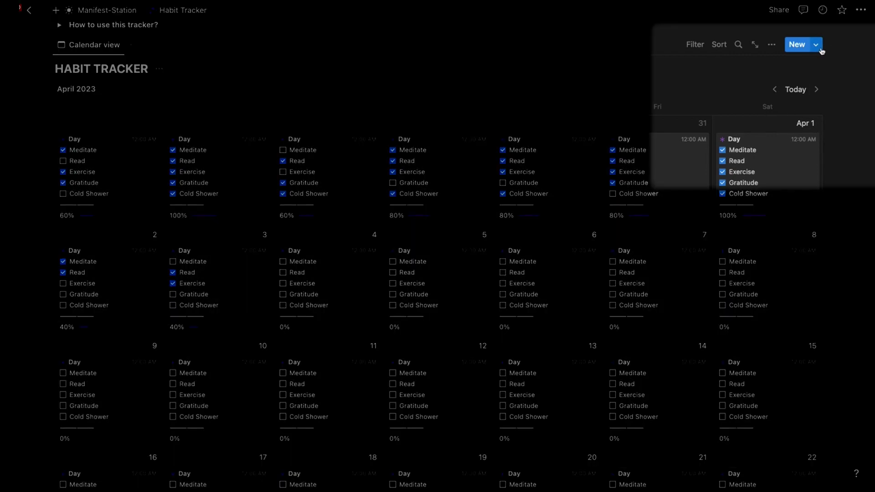
click(815, 45)
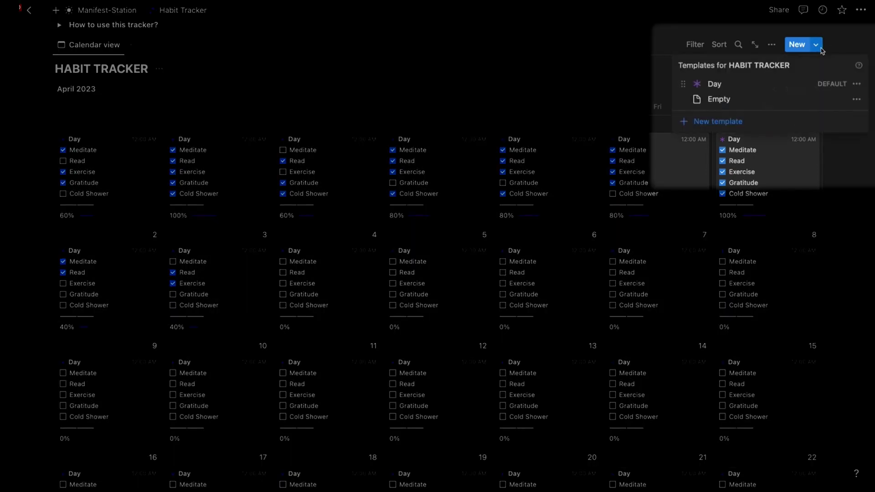
click(857, 84)
click(750, 53)
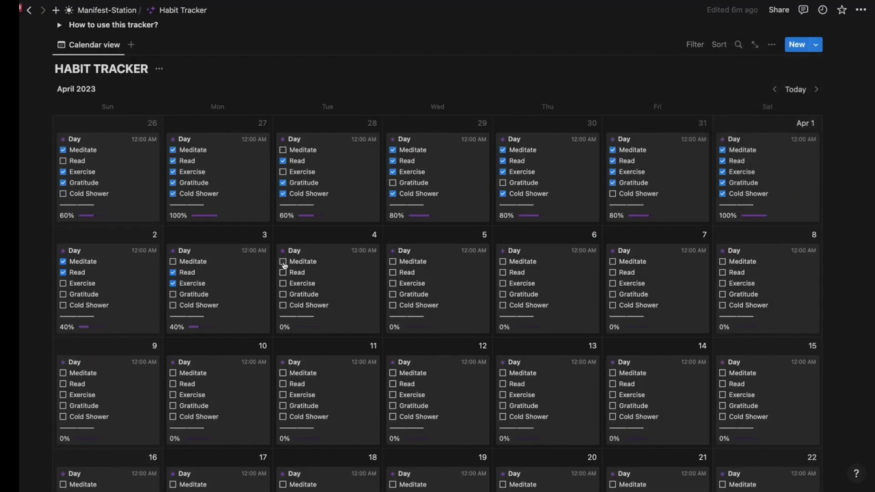
click(414, 273)
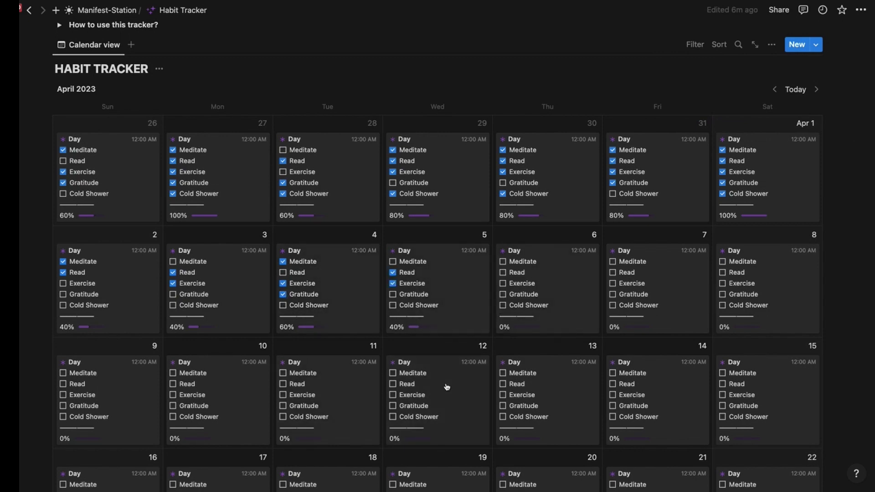
scroll(446, 387, down, 5)
scroll(446, 387, down, 5)
scroll(446, 387, down, 5)
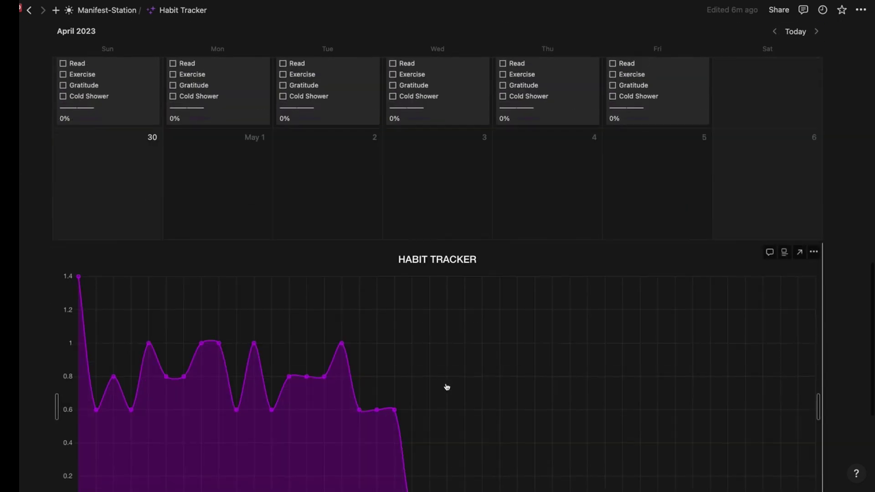
scroll(446, 387, down, 3)
mouse_move(524, 418)
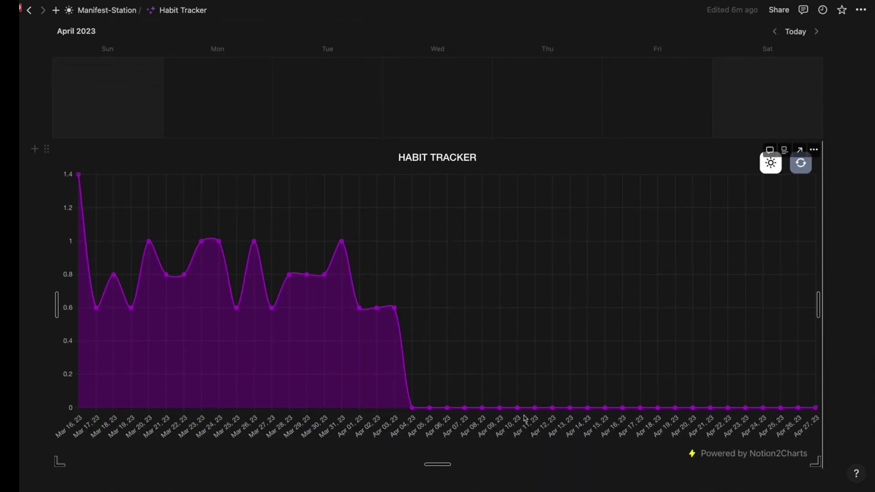
Refresh the Notion2Charts habit line chart so it includes the April 4–5 check-offs.
click(800, 163)
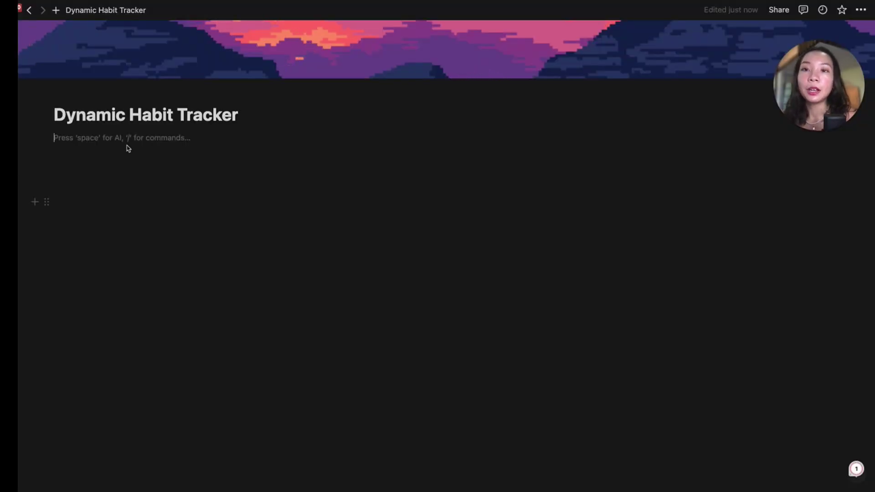
text(/calen)
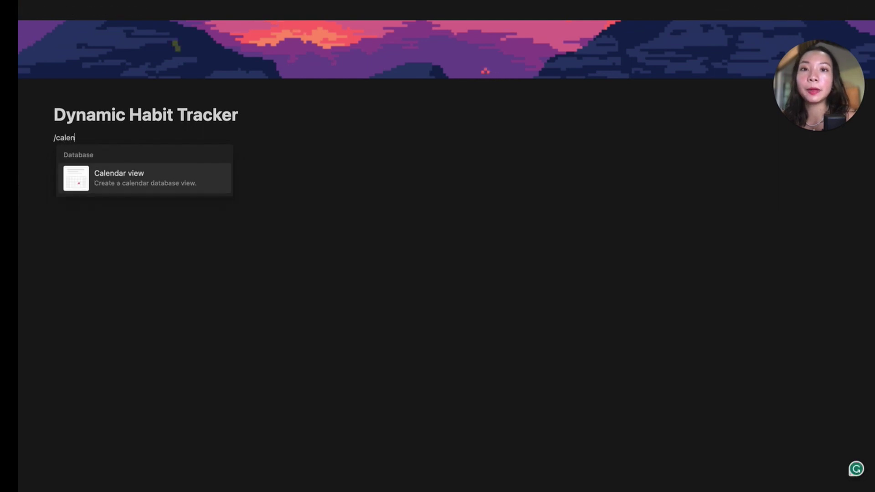
Insert a Calendar view backed by a new database named HABIT TRACKER.
click(143, 178)
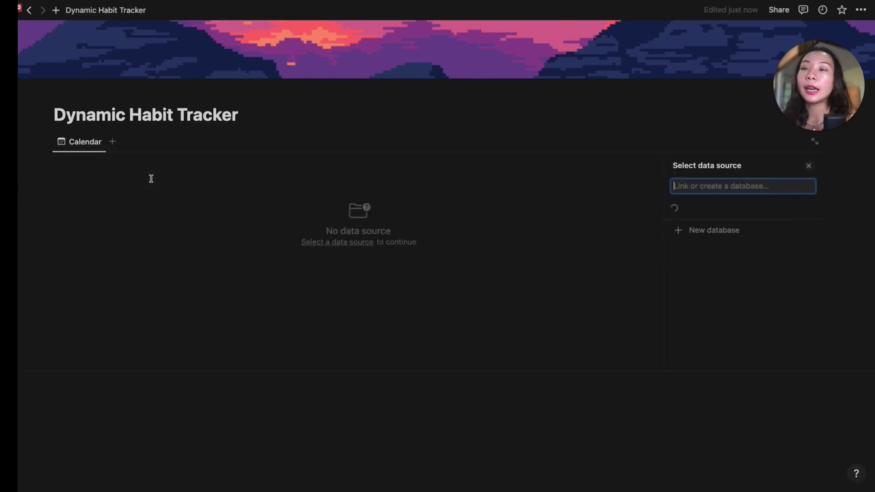
click(713, 351)
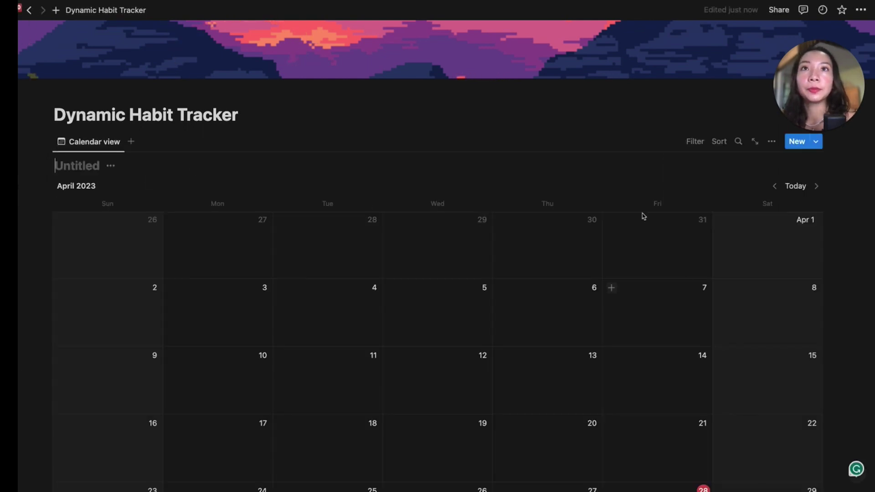
text(HABIT TRACKER)
click(301, 270)
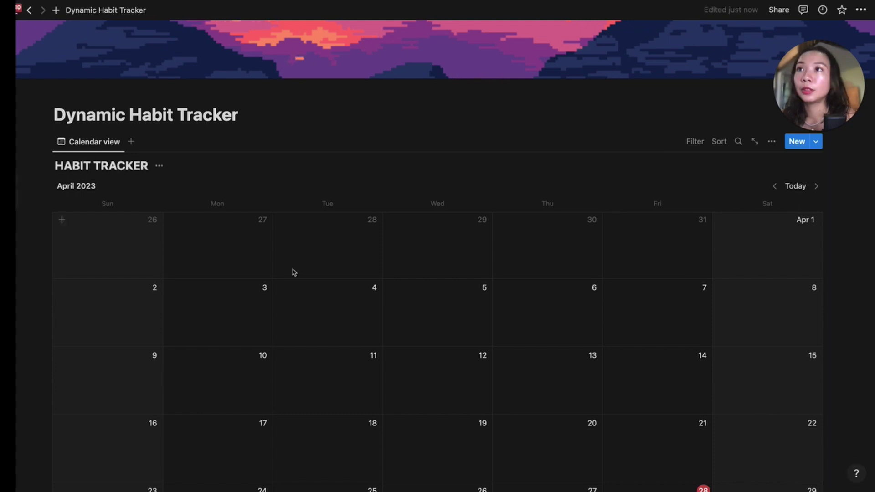
Add an April 1 entry with a checkbox property named Habit 1.
mouse_move(752, 243)
click(723, 223)
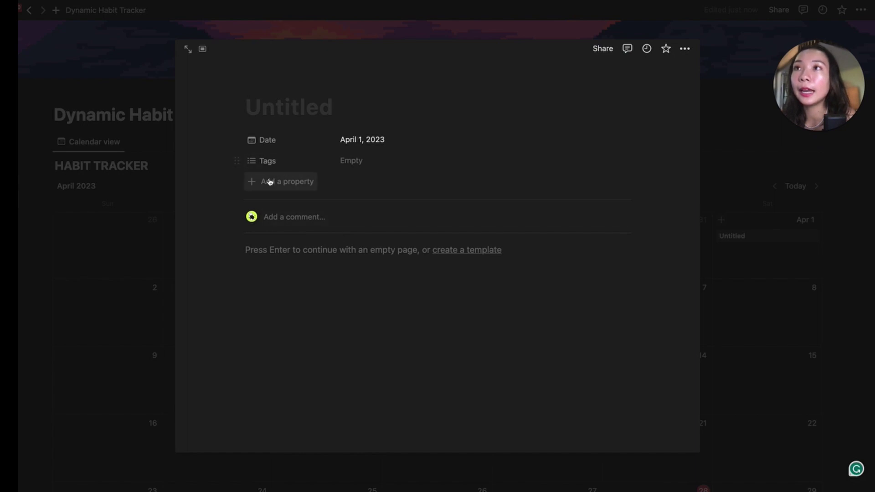
click(287, 182)
text(CHE)
click(284, 245)
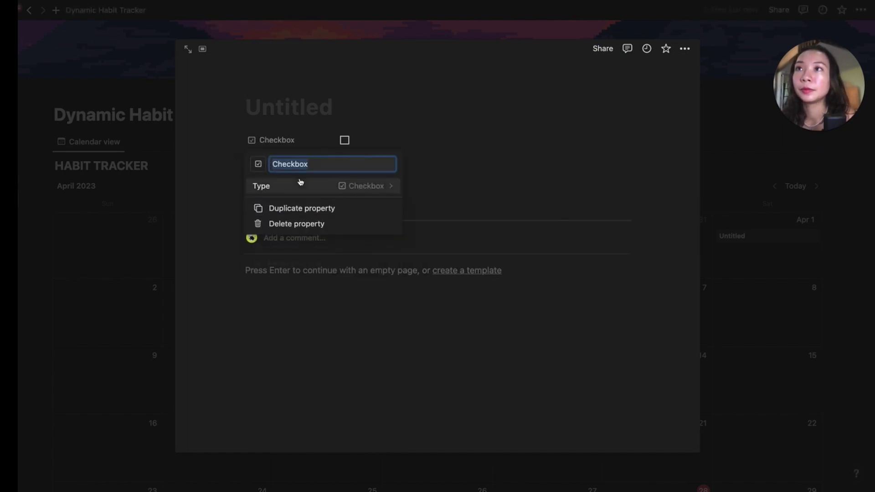
text(h)
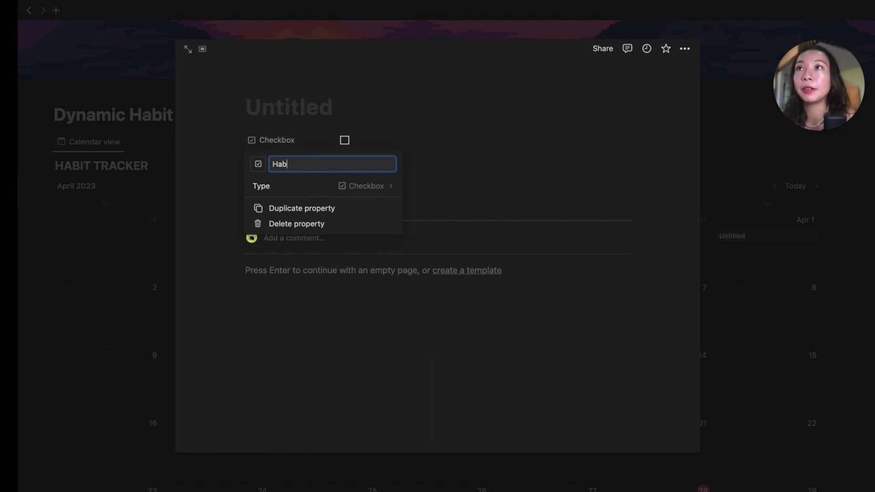
click(238, 164)
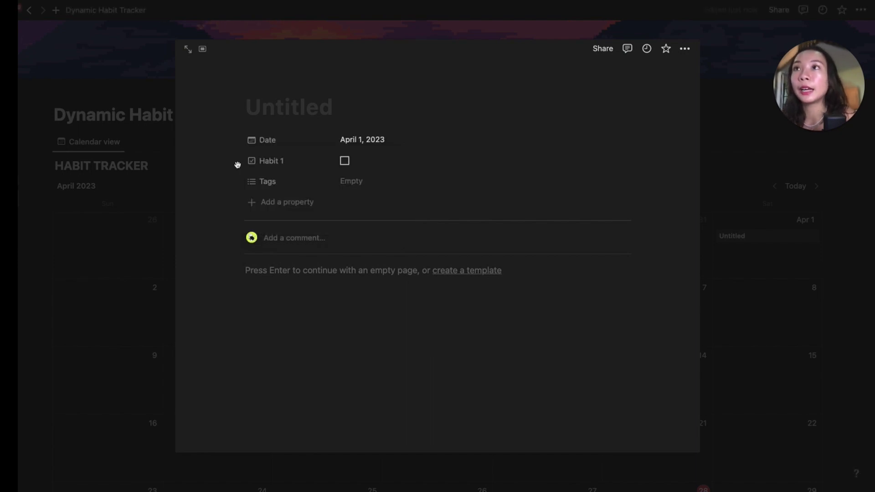
Duplicate the Habit 1 checkbox twice, renaming the copies Habit 2 and Habit 3.
click(238, 162)
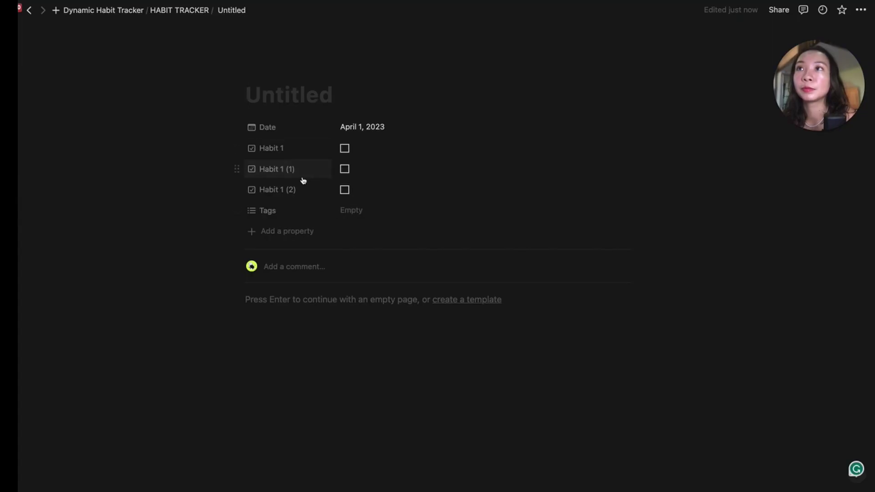
click(301, 180)
click(342, 190)
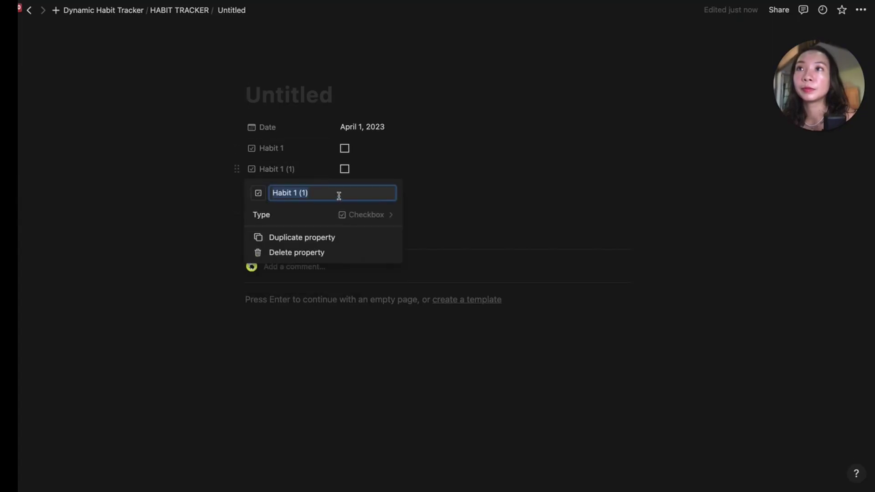
text(Habit 2)
key(Return)
click(237, 190)
click(301, 201)
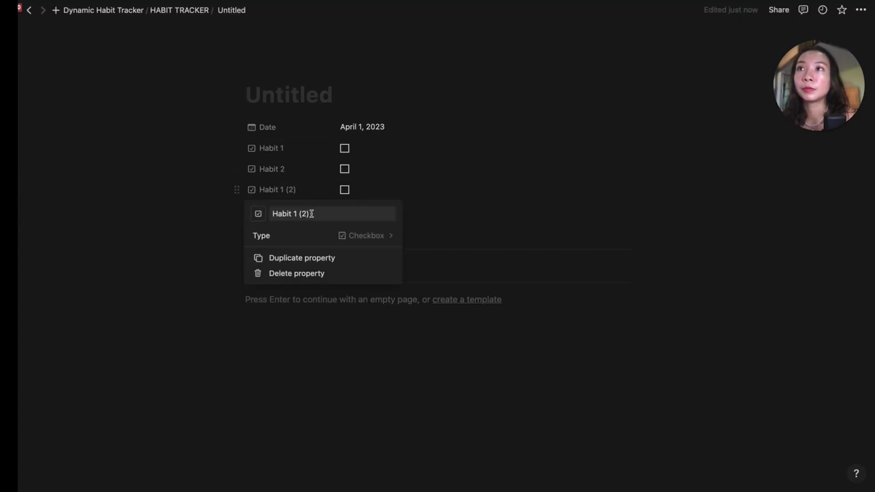
key(BackSpace)
key(BackSpace)
key(BackSpace)
key(Return)
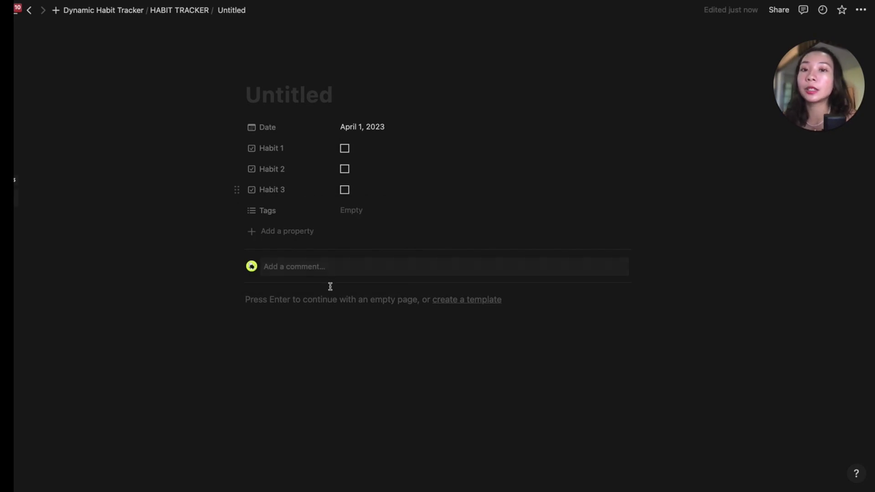
Add a Separator formula property that shows a dashed line, and drag it above Tags.
click(272, 231)
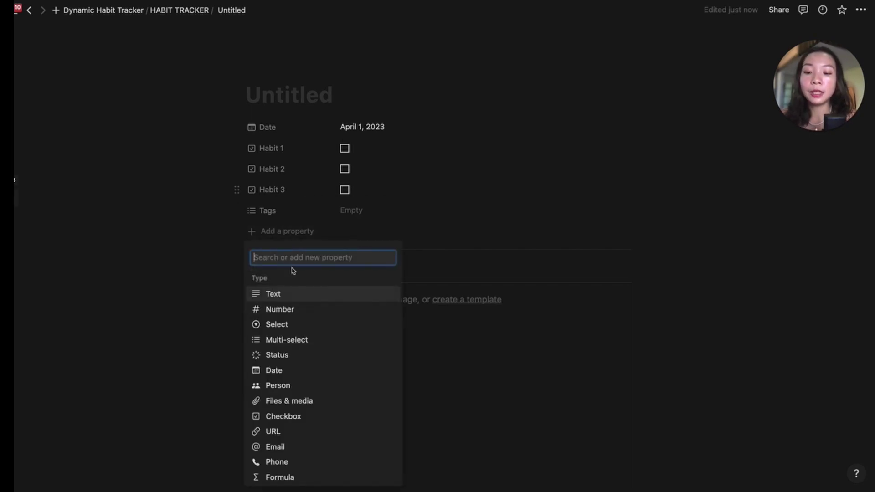
text(for)
click(281, 294)
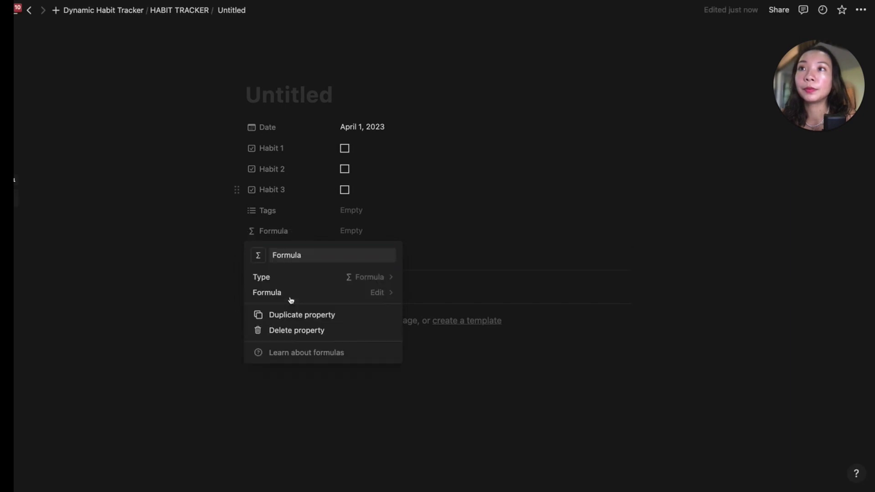
click(338, 294)
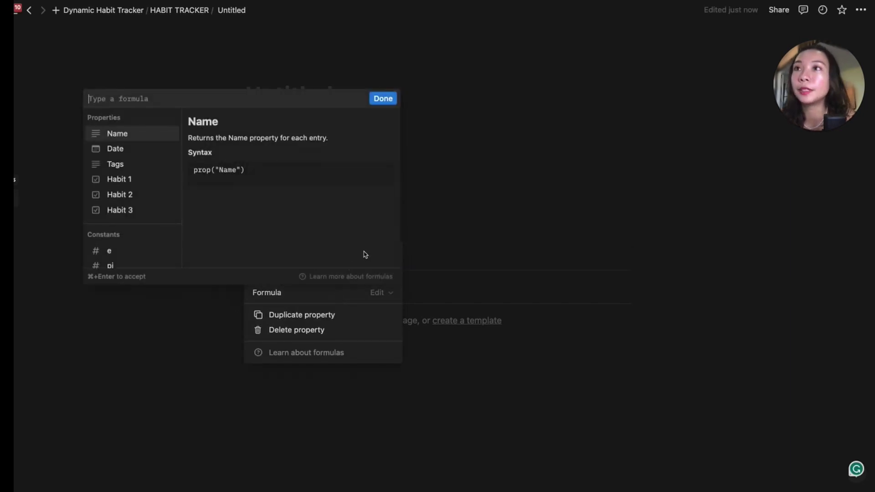
text("──────)
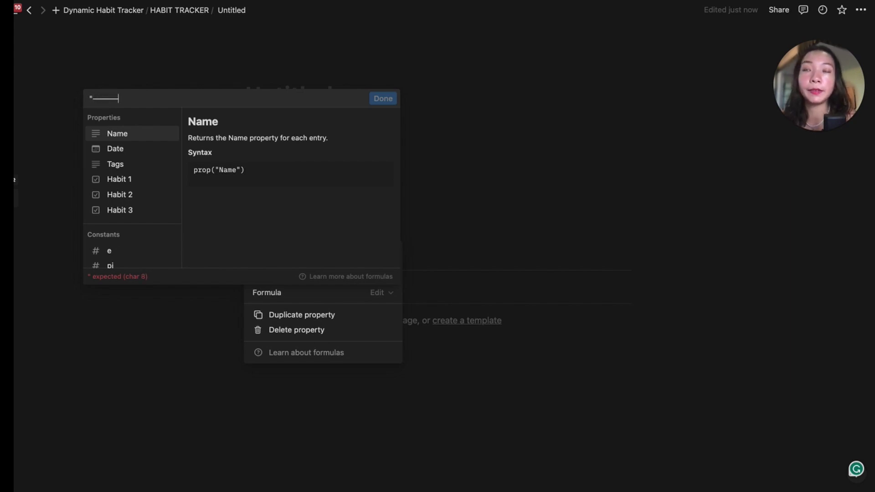
text(")
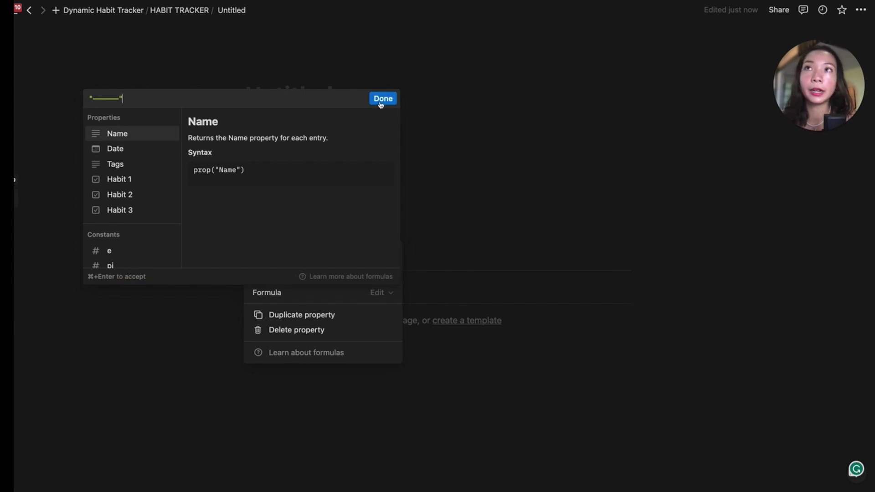
click(383, 98)
text(Separator)
key(Return)
drag(260, 230, 261, 210)
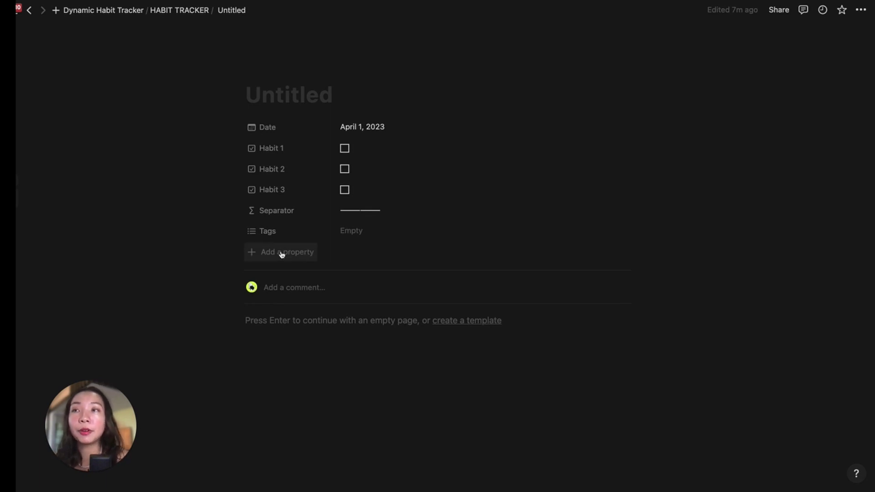
Add a Progress bar formula averaging Habit 1–3, shown as a bar in Percent format.
click(281, 254)
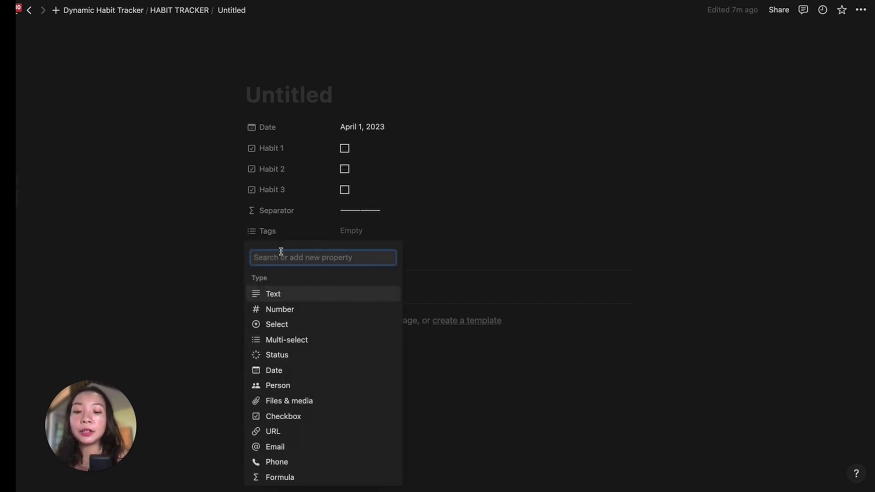
text(formu)
click(280, 312)
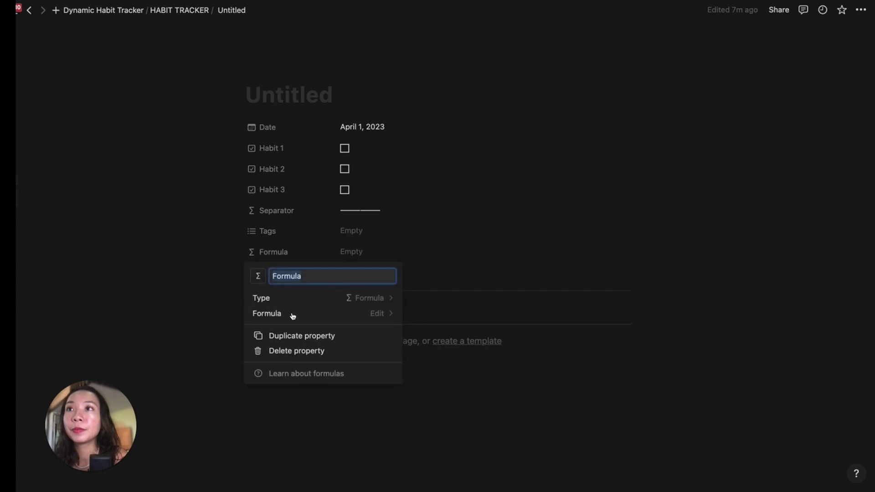
text(Progress bar)
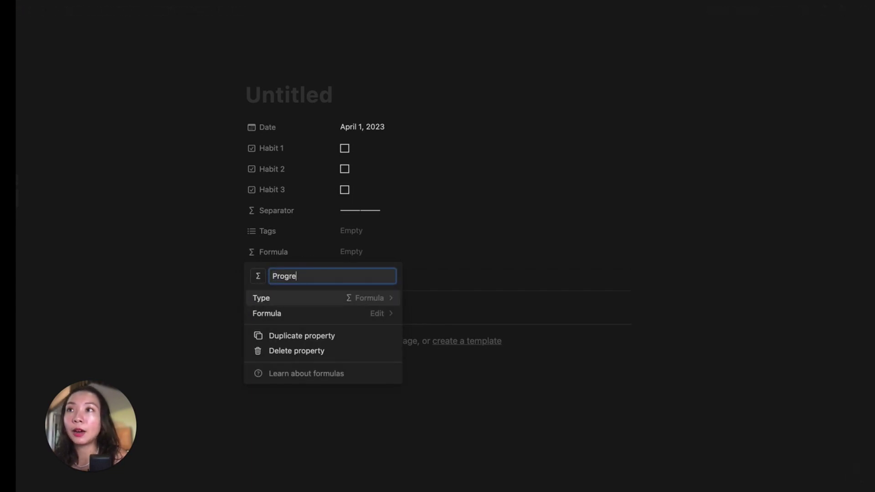
click(382, 315)
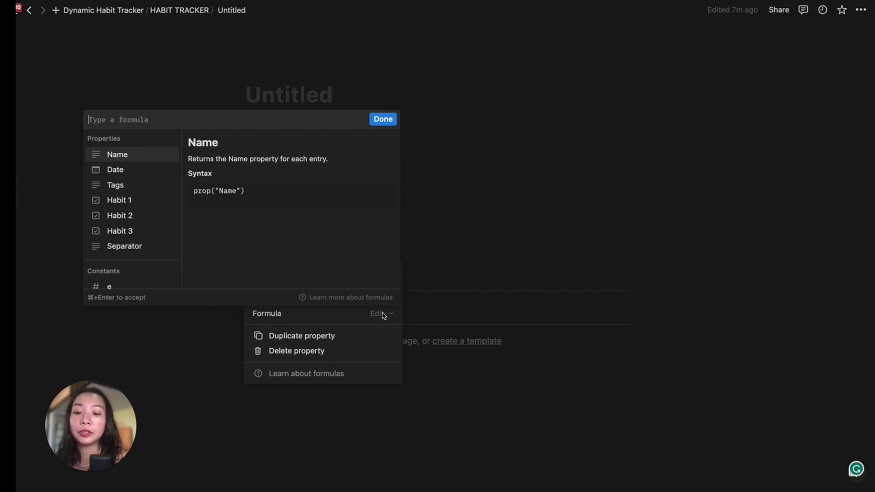
text(round(100 * (unaryPlus(prop("Habit 1")) + unaryPlus(prop("Habit 2")) + unaryPlus(prop("Habit 3"))) / 3) / 100)
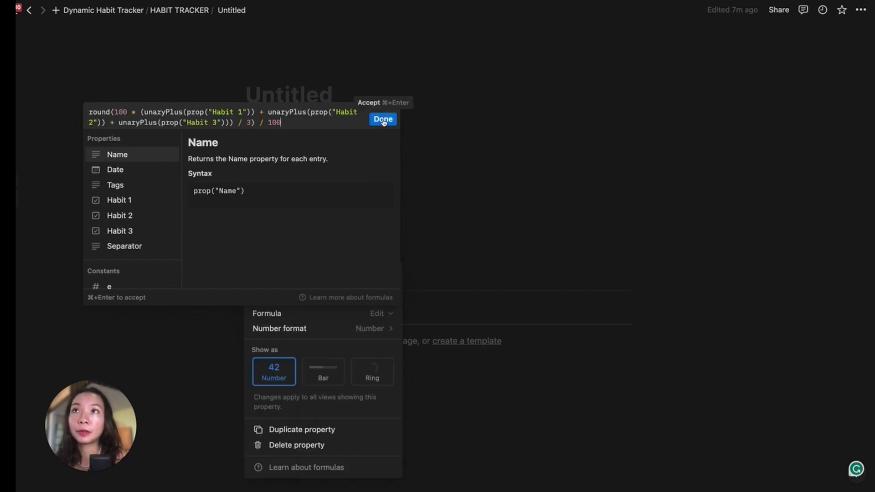
click(384, 119)
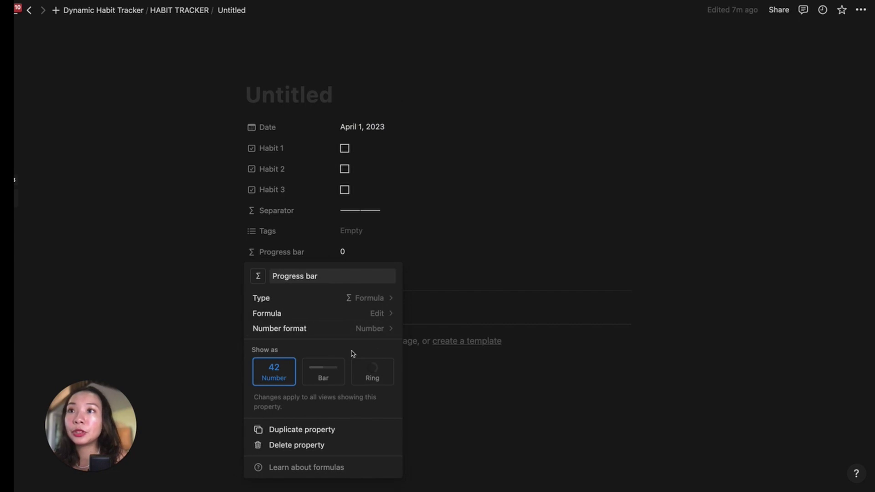
click(327, 372)
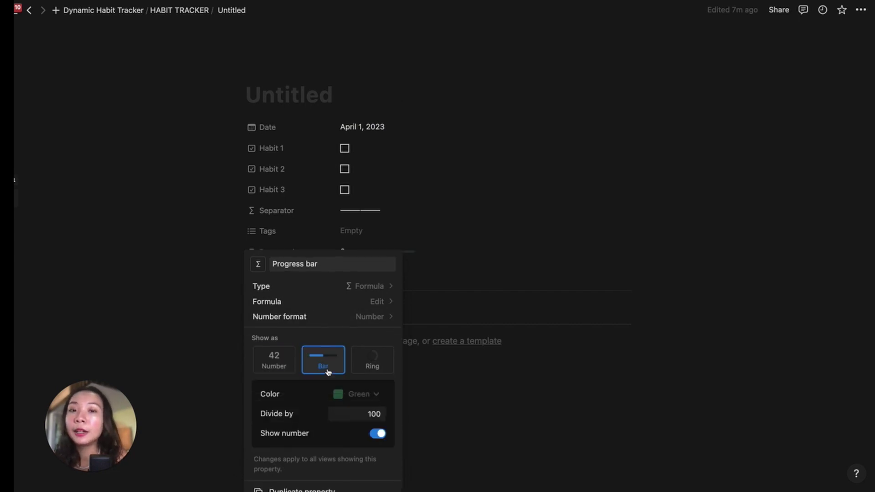
click(369, 307)
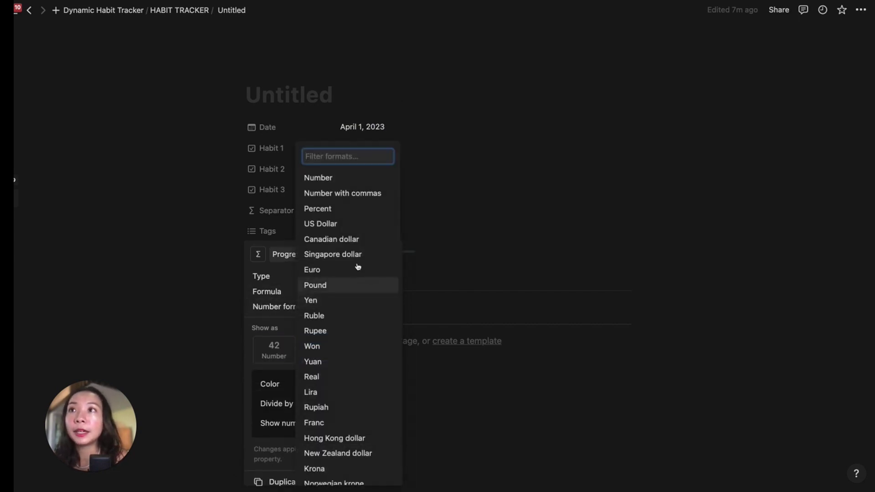
click(351, 208)
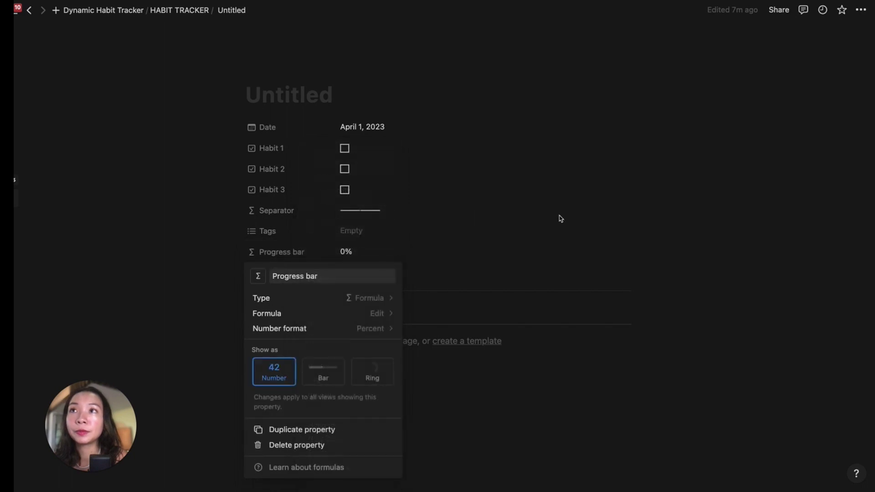
click(560, 218)
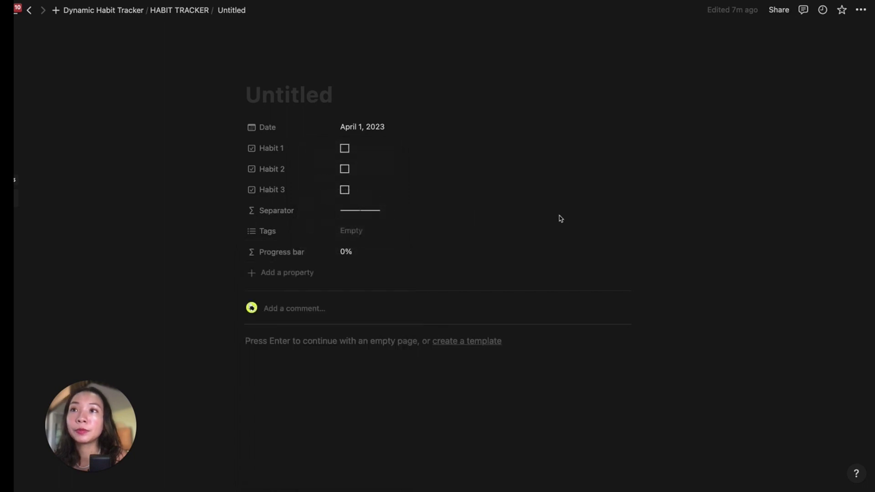
Show Habit 1–3, Separator and Progress bar on the HABIT TRACKER calendar cards.
click(179, 10)
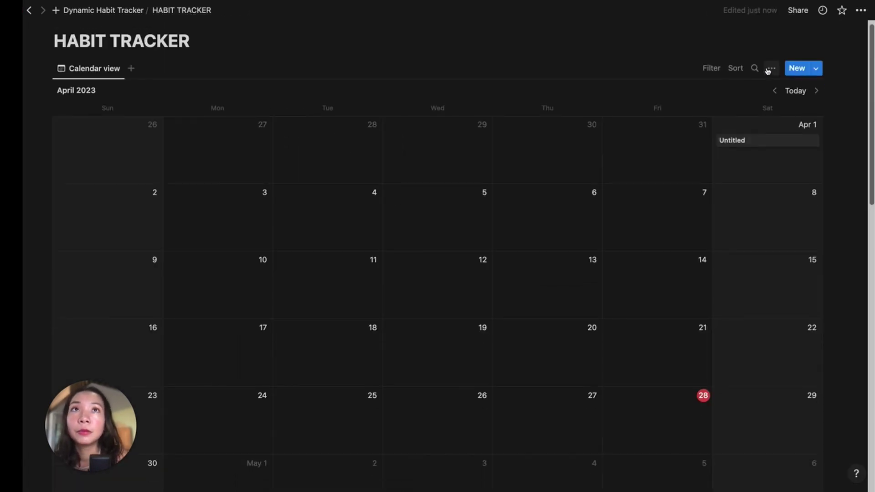
click(770, 69)
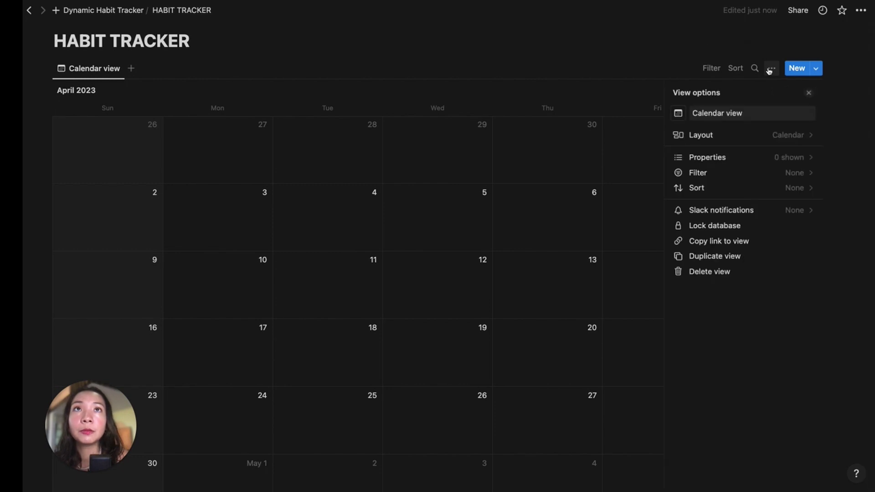
click(762, 159)
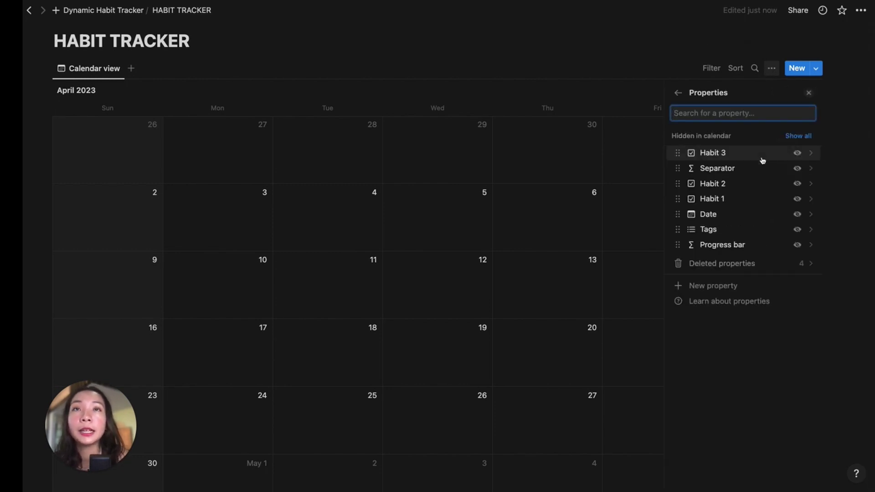
click(796, 199)
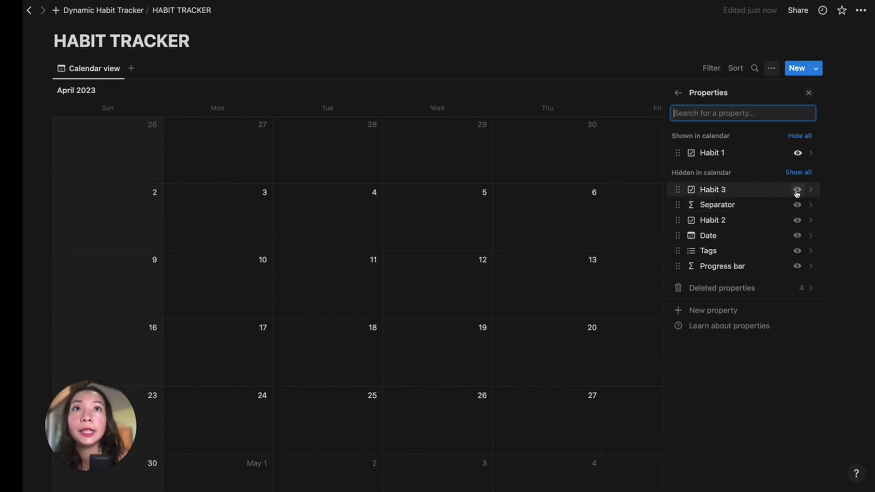
click(796, 220)
click(796, 204)
click(796, 219)
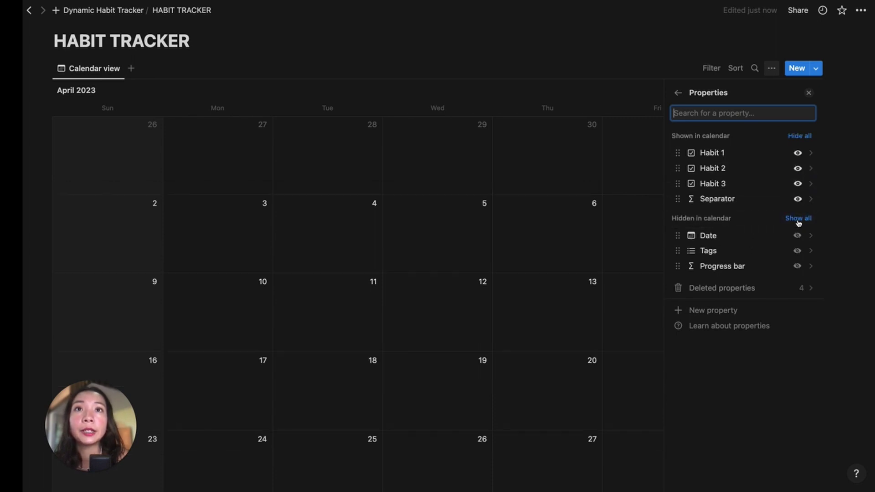
click(797, 265)
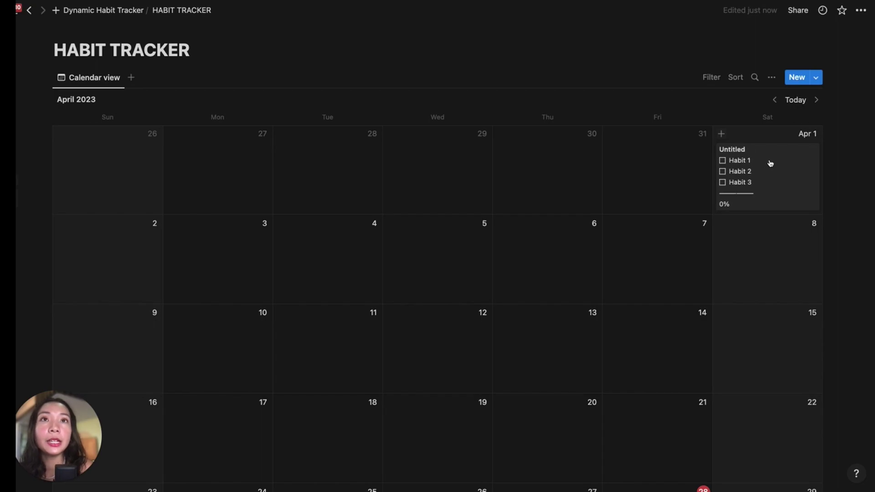
Add a Created time property to the April 1 entry and close it back to the calendar.
click(768, 166)
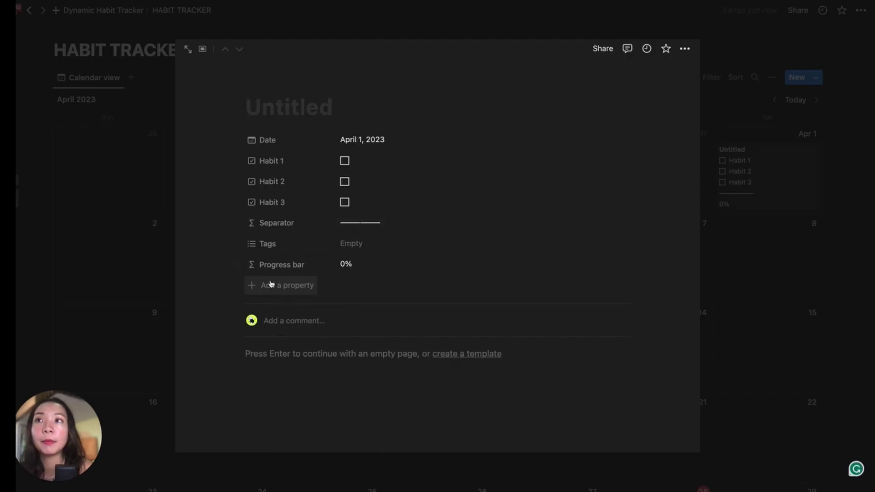
click(271, 285)
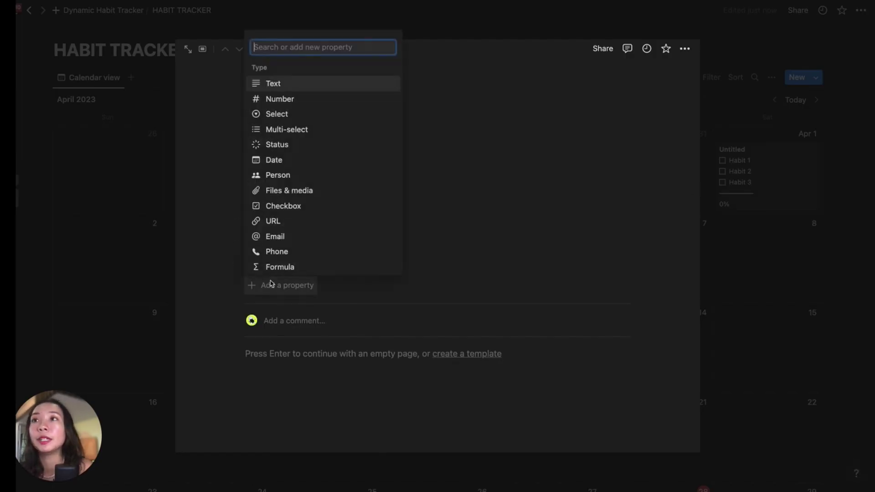
text(creat)
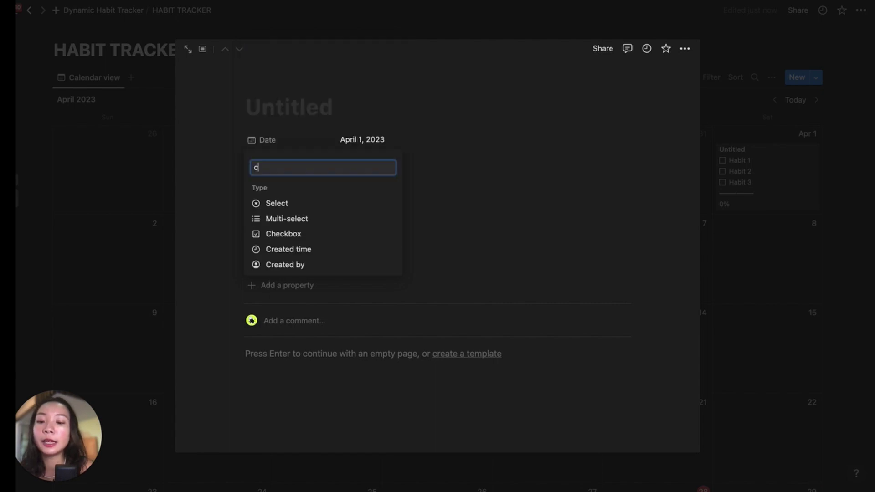
click(330, 250)
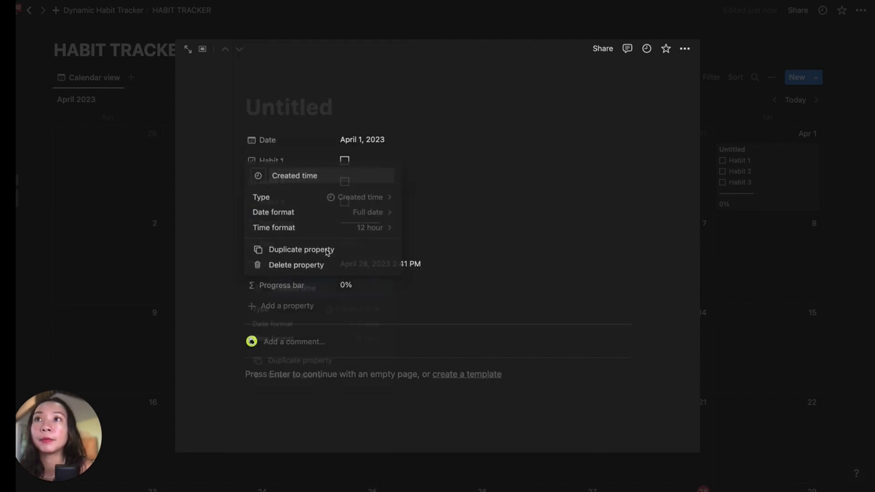
click(499, 276)
click(771, 278)
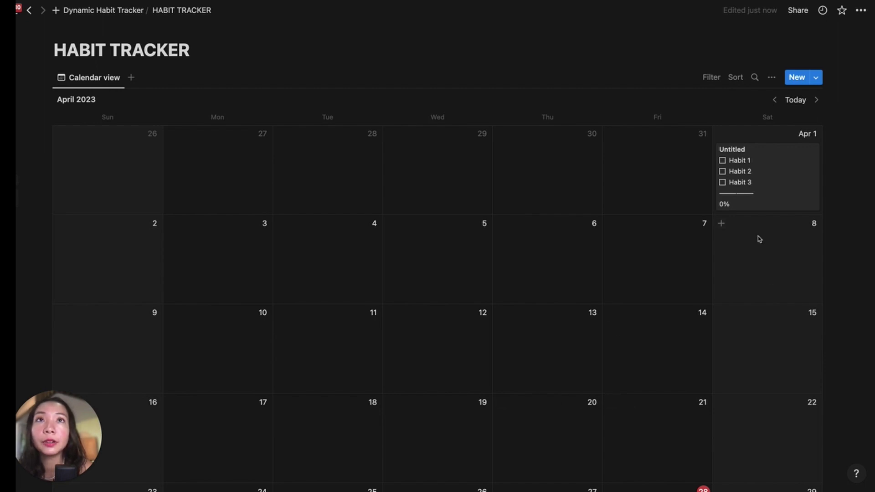
Create a new entry template named Today with a smiley face icon.
click(818, 79)
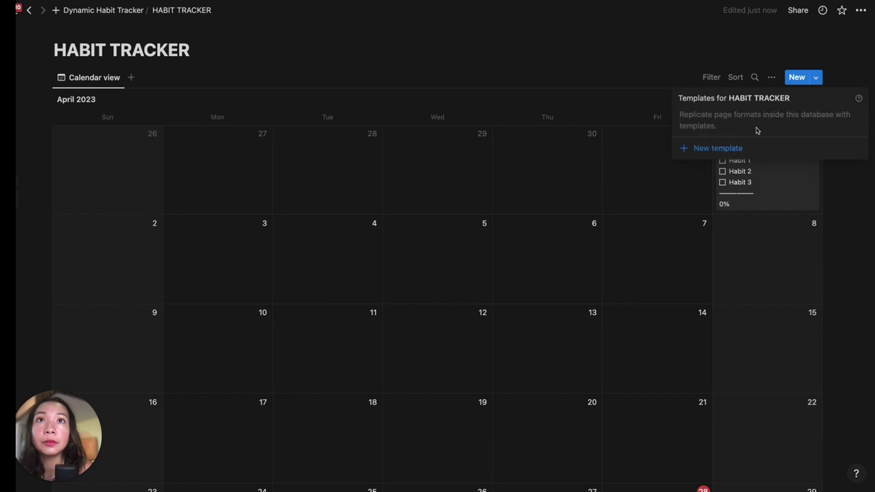
click(732, 150)
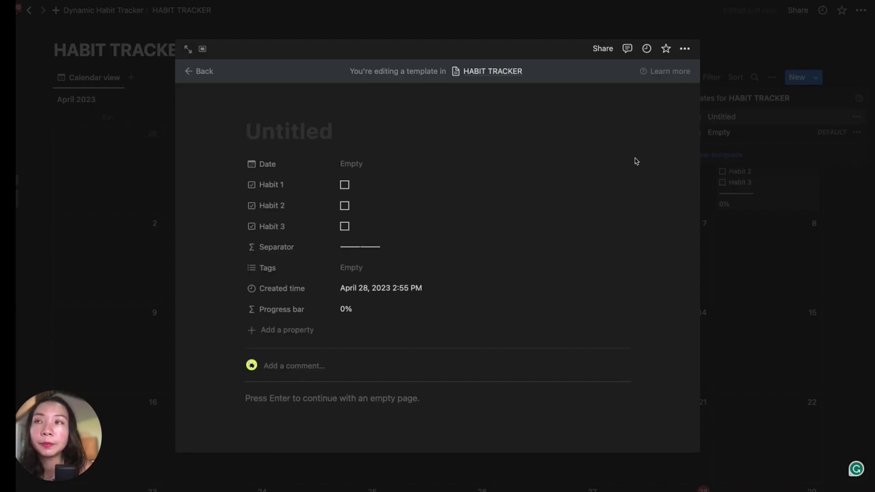
text(Today)
click(268, 109)
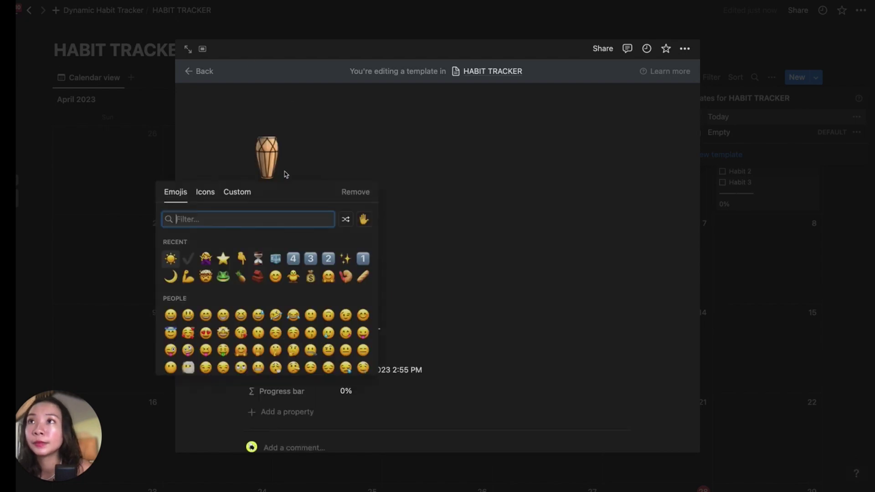
click(205, 192)
mouse_move(171, 258)
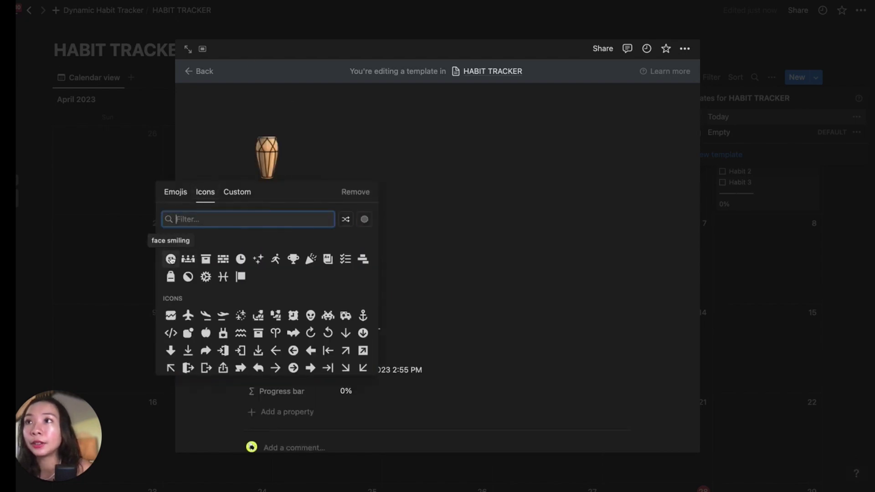
click(135, 277)
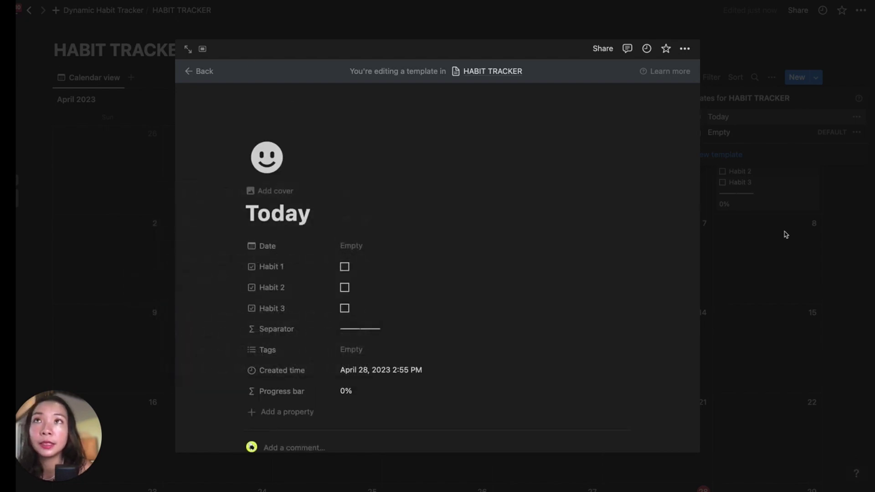
click(785, 234)
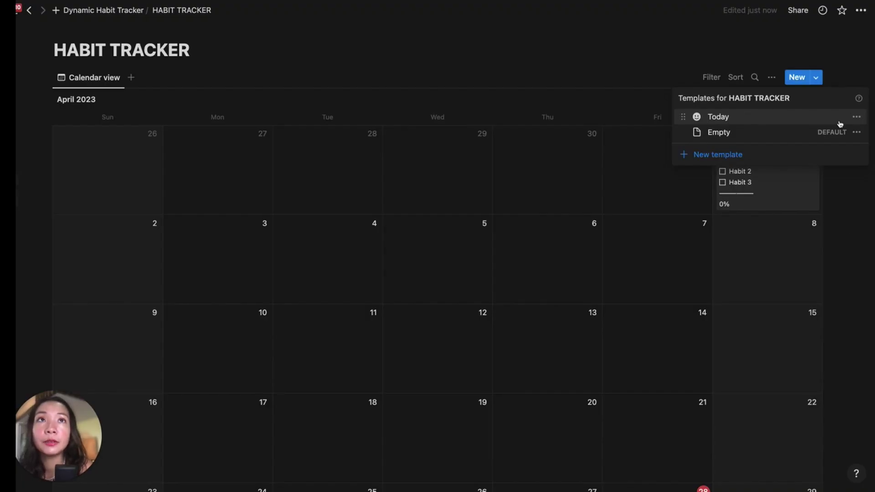
Set the Today template to repeat every day at 8:00 AM and save.
click(858, 118)
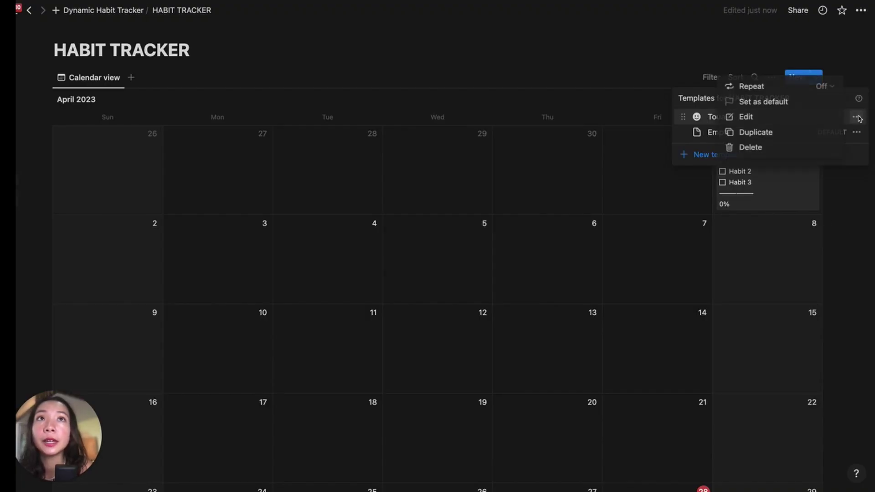
click(823, 88)
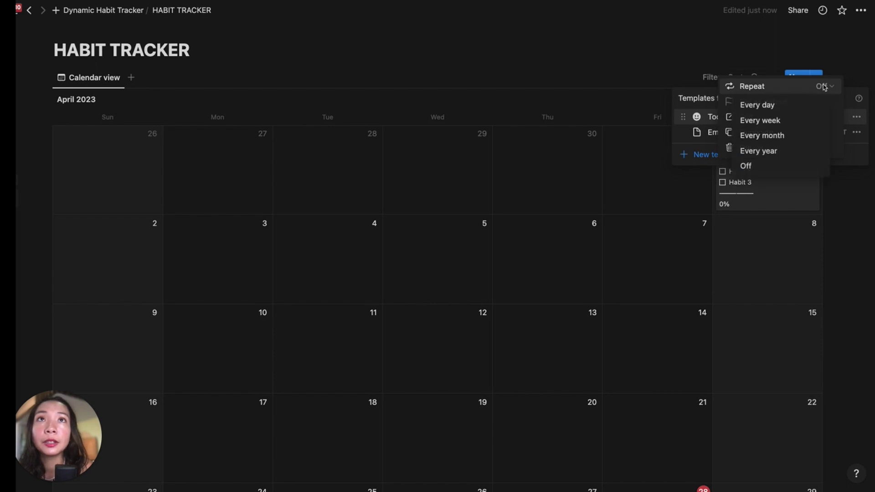
click(782, 108)
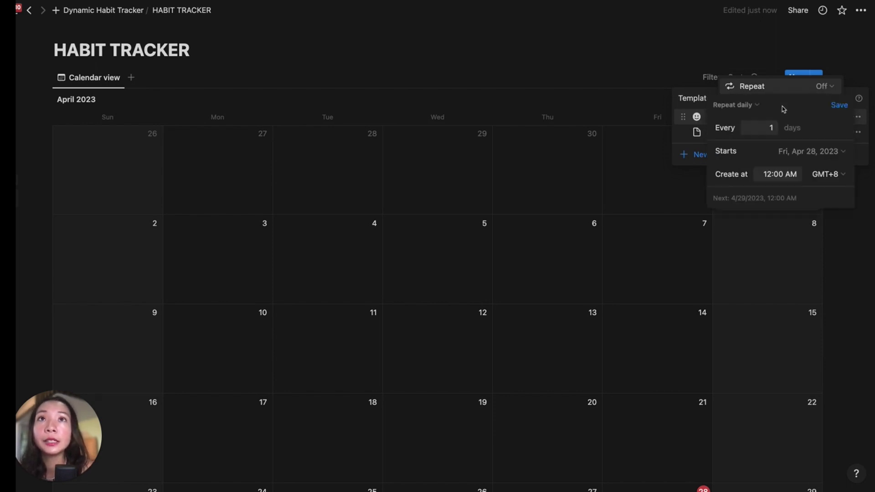
click(772, 174)
text(8)
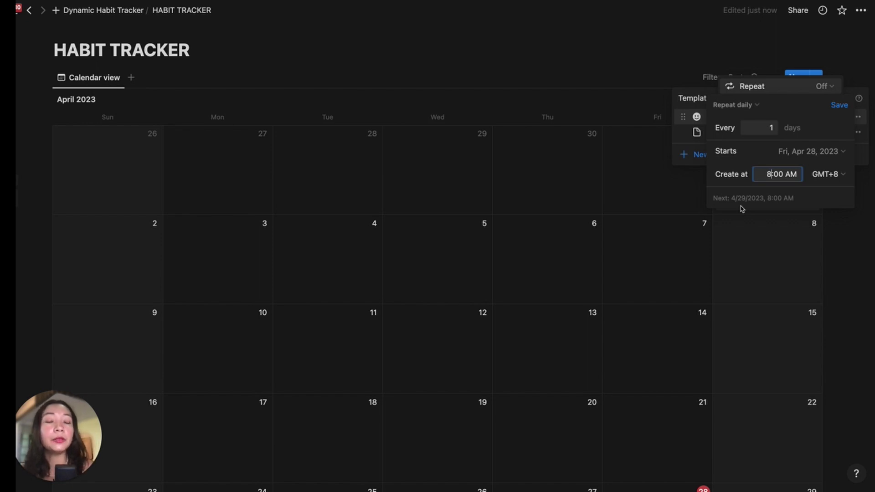
click(674, 176)
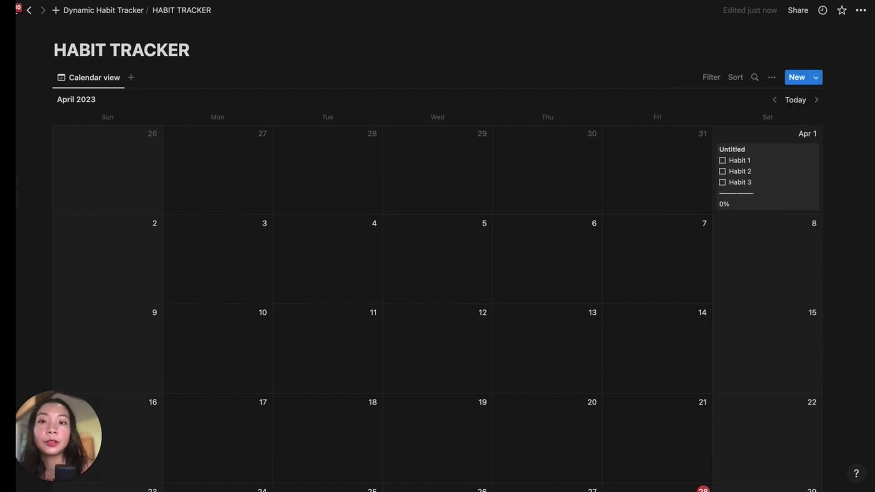
Place the HABIT TRACKER calendar's entries by Created time instead of Date.
click(772, 77)
click(759, 143)
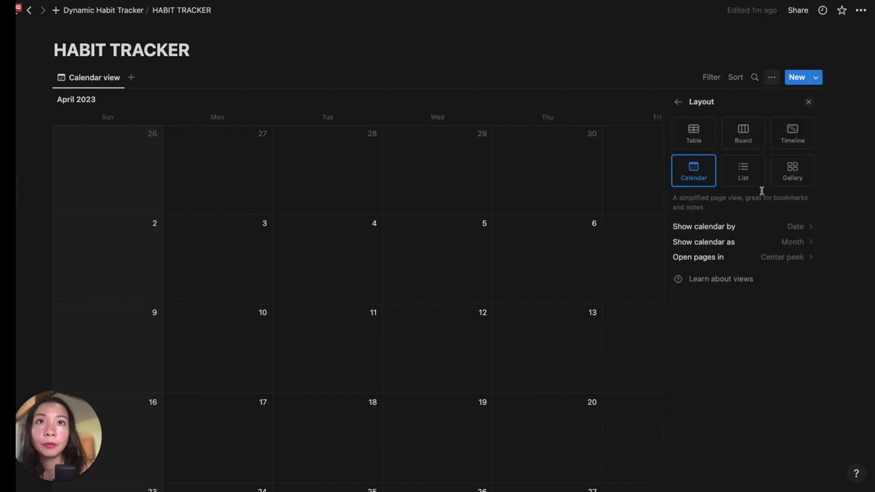
click(755, 226)
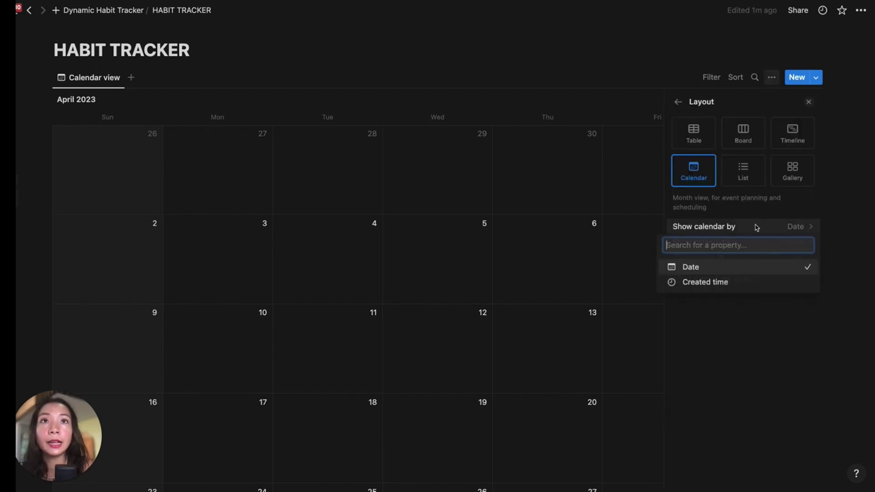
click(718, 283)
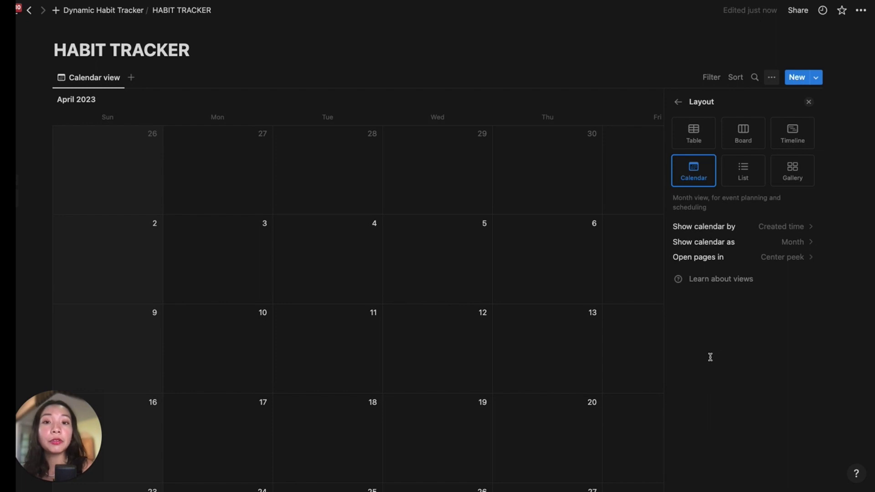
click(550, 265)
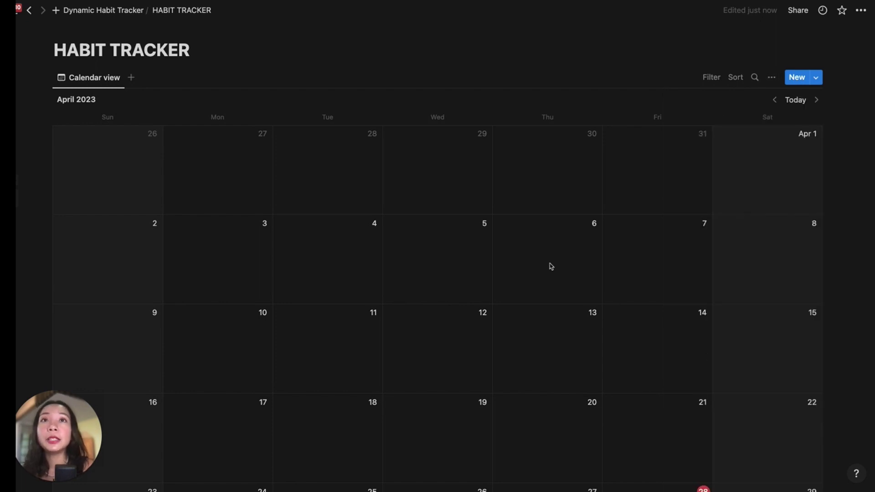
scroll(610, 332, down, 3)
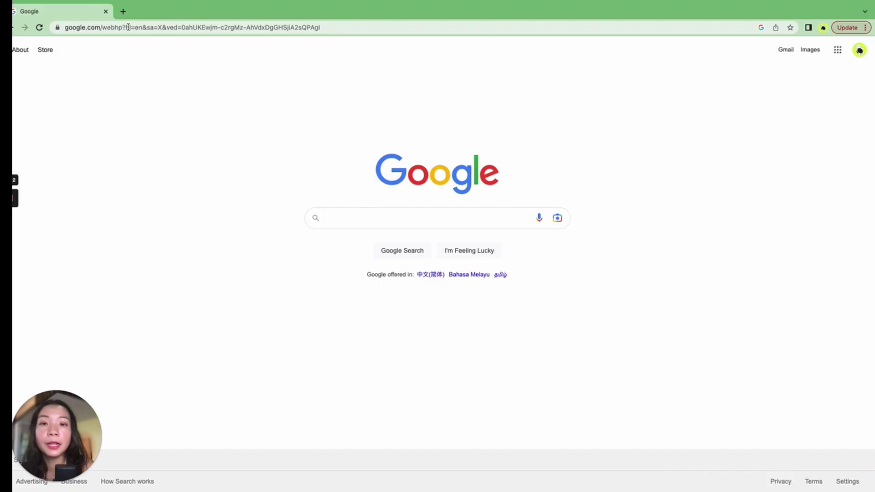
Go to the notion2charts.com dashboard from the Chrome address bar.
click(129, 27)
text(notion)
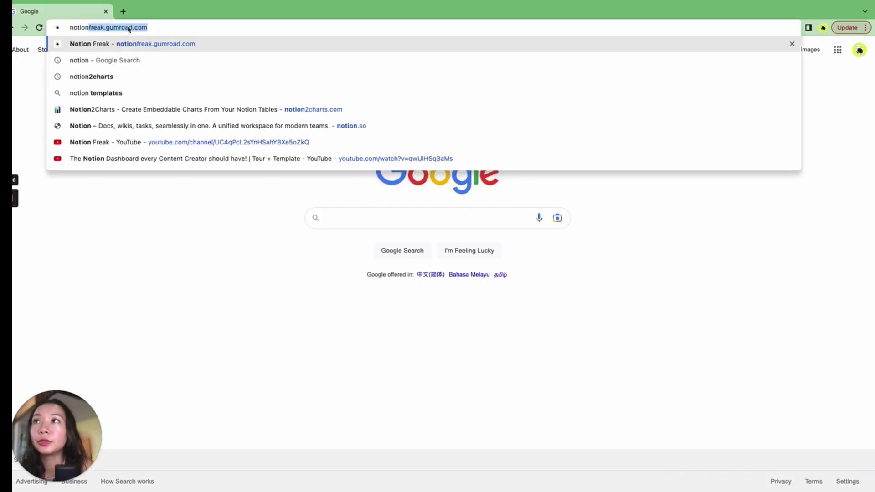
text(2)
click(158, 160)
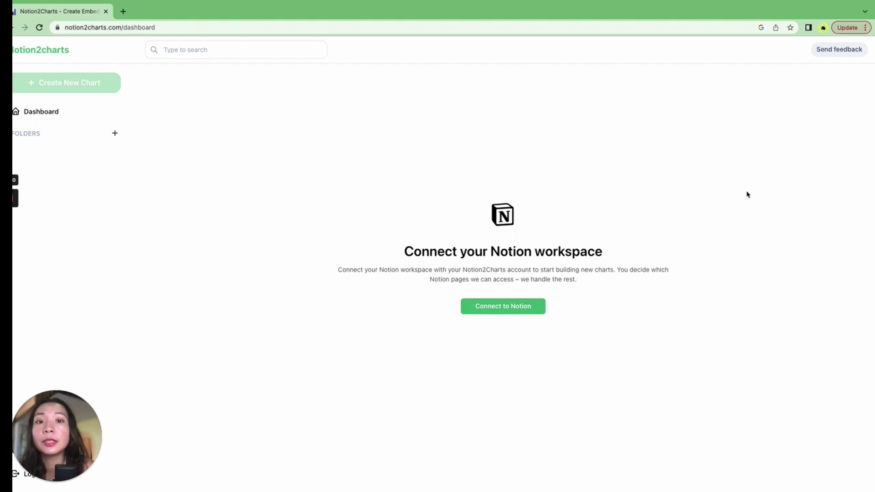
Connect the Notion workspace and start a new line chart.
click(517, 309)
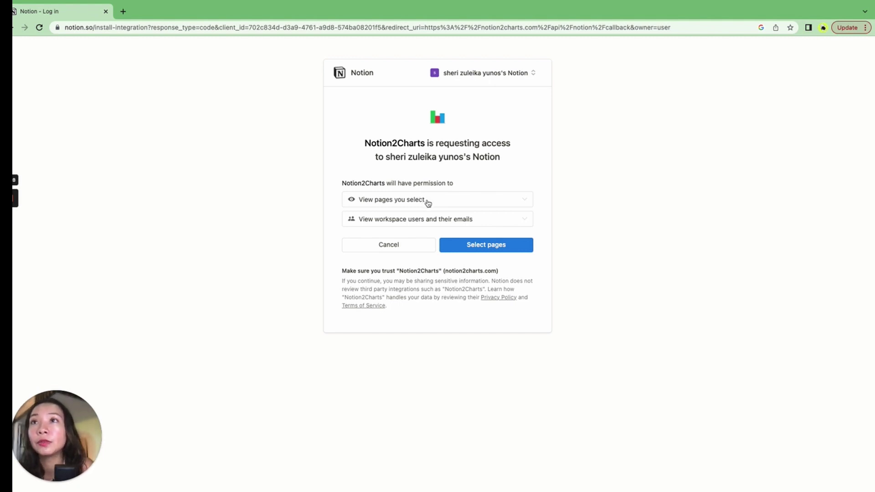
click(472, 245)
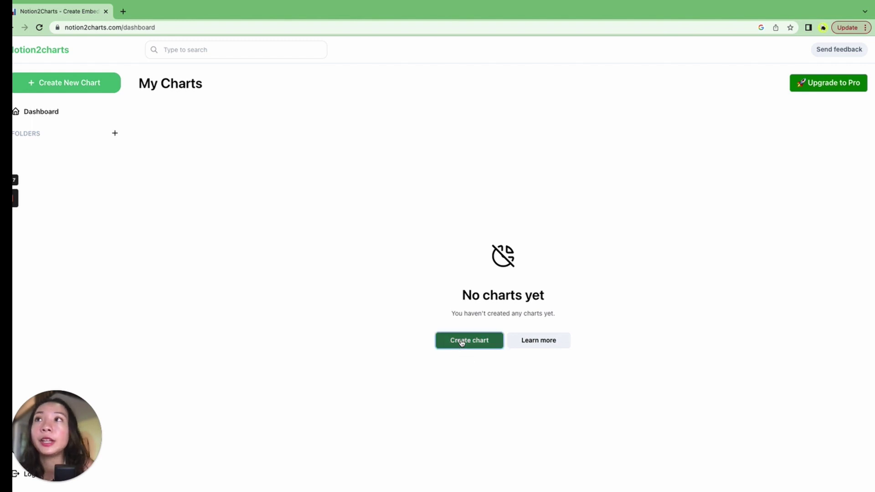
click(461, 344)
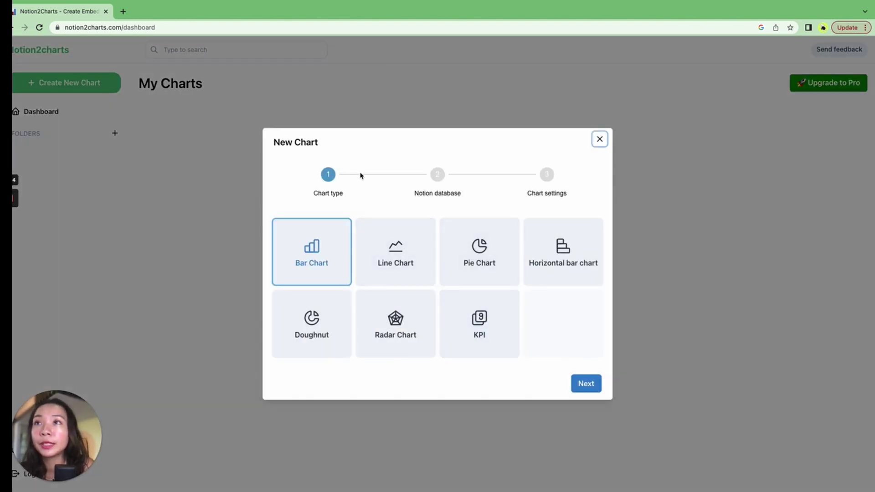
click(395, 252)
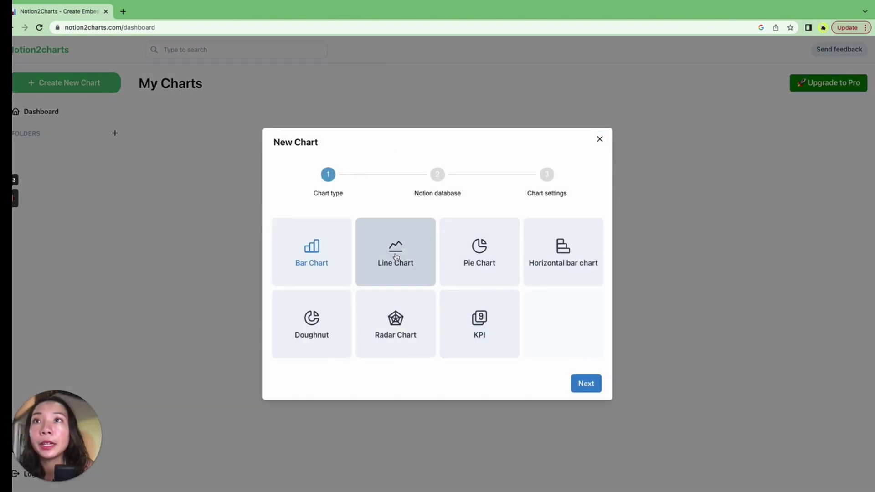
click(580, 386)
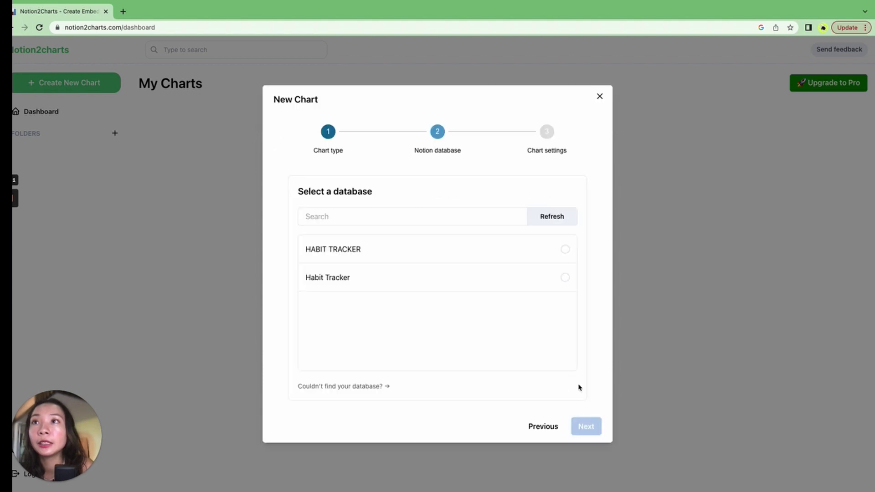
Build the chart from HABIT TRACKER with X axis Created time and Y axis Progress bar.
click(431, 214)
text(Ha)
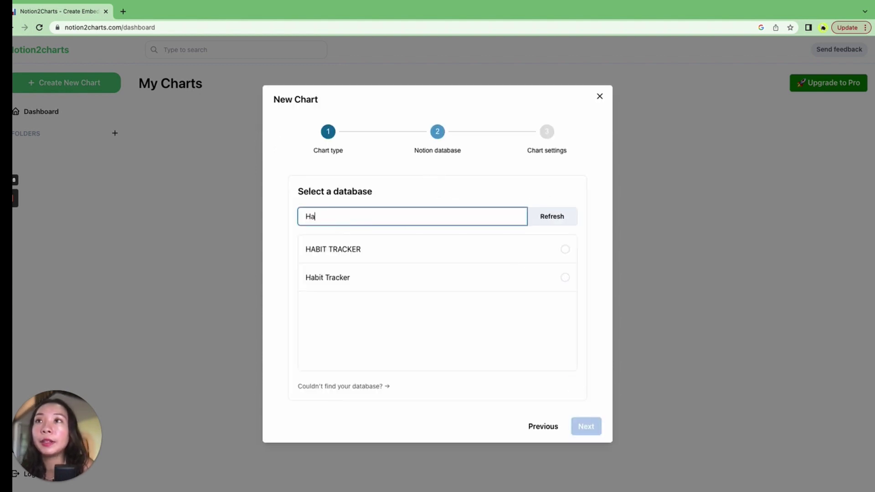
text(ER)
key(Return)
click(427, 296)
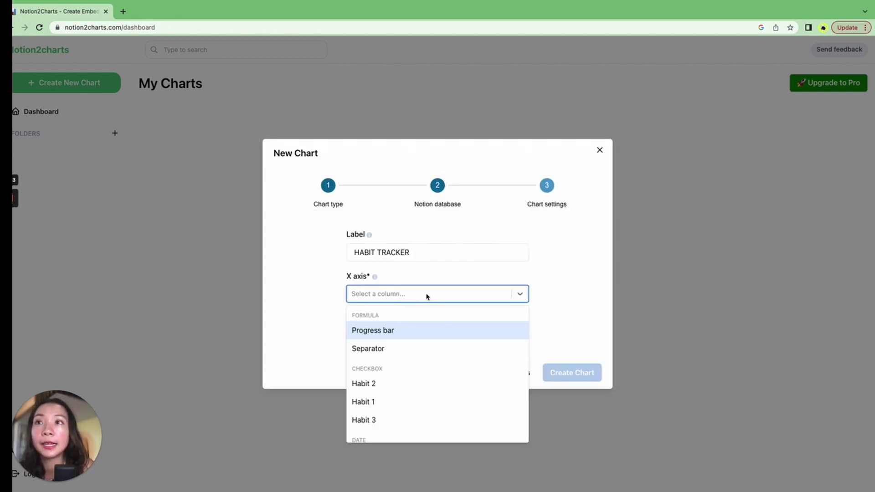
scroll(425, 349, down, 3)
click(426, 357)
click(428, 335)
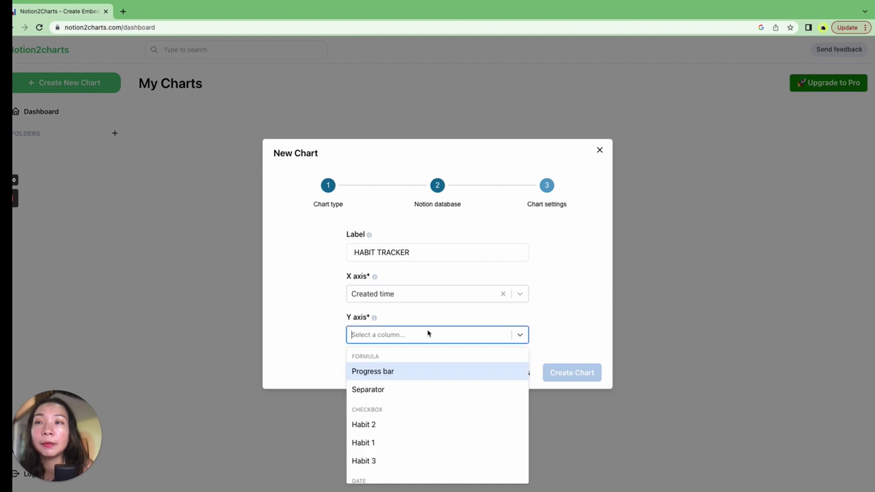
click(432, 371)
click(572, 372)
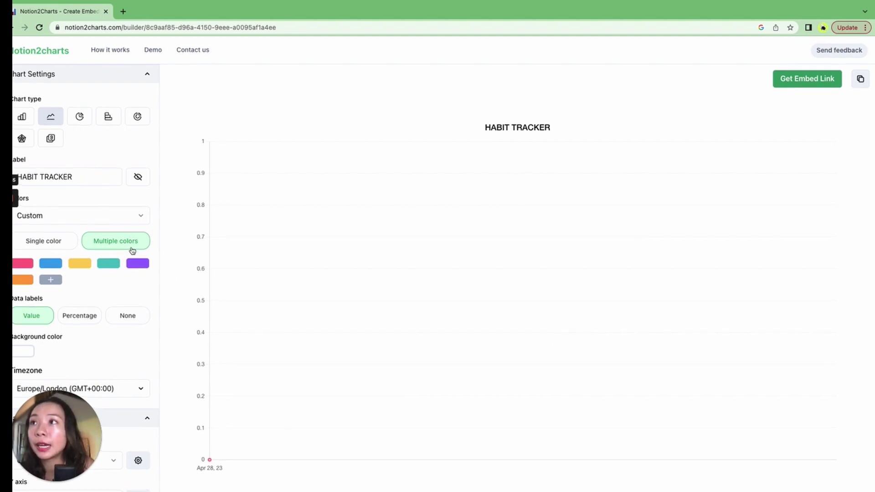
Draw the chart line in a single purple colour.
click(58, 242)
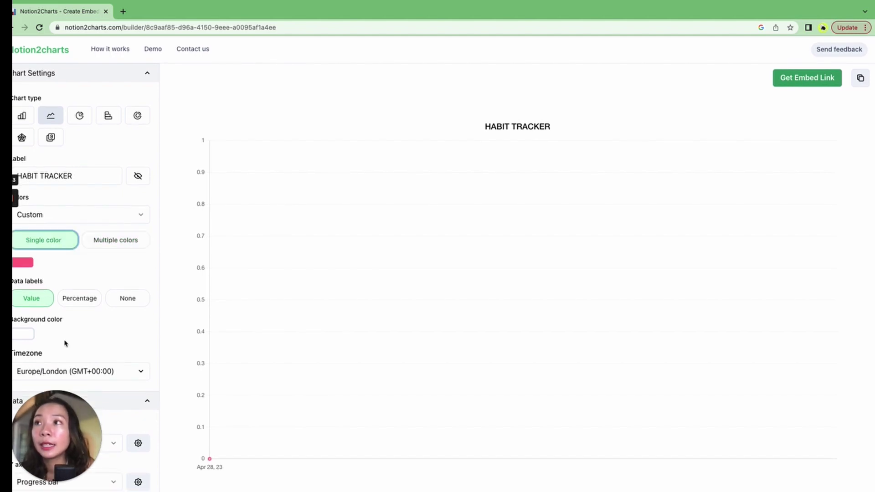
click(23, 263)
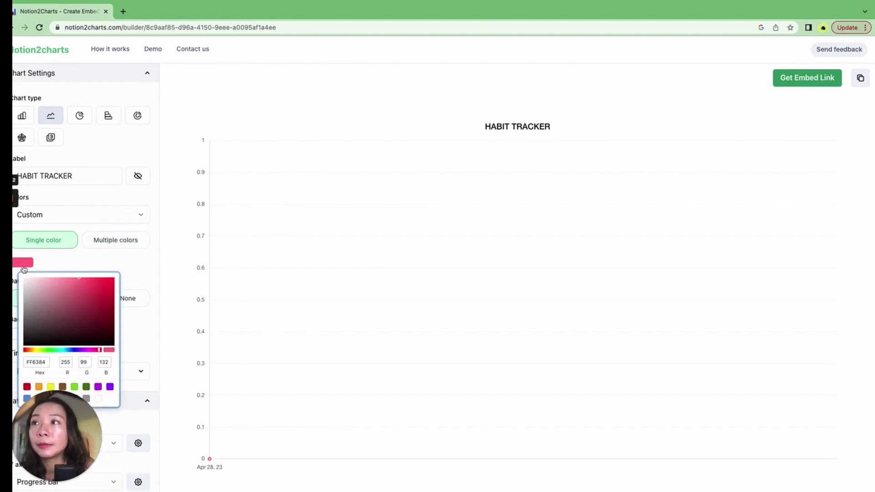
click(111, 389)
click(140, 320)
scroll(82, 307, down, 5)
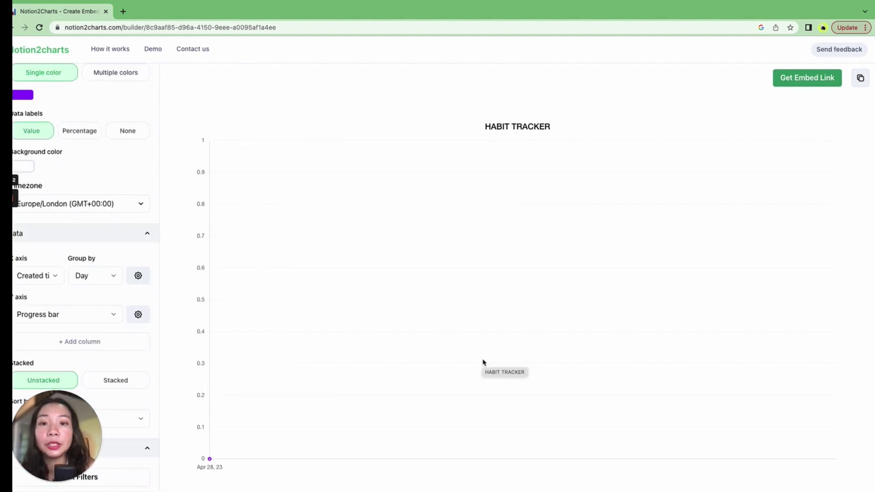
Copy the chart's public embed link.
click(795, 80)
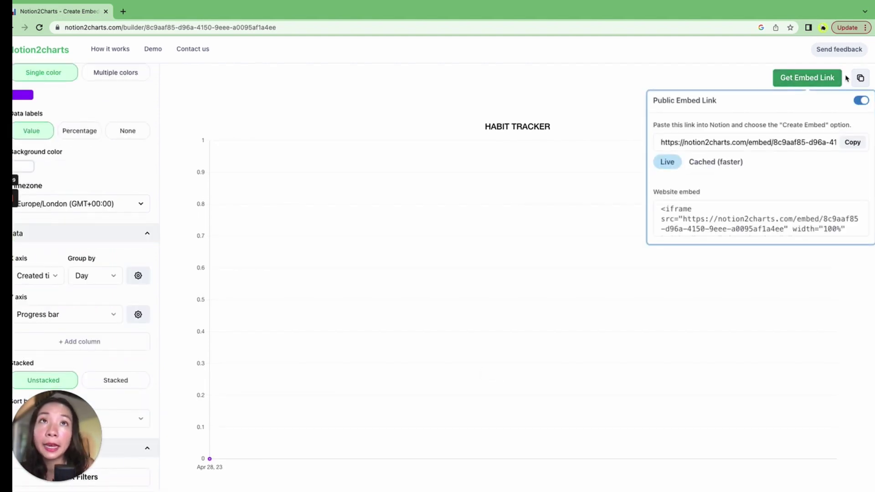
click(852, 142)
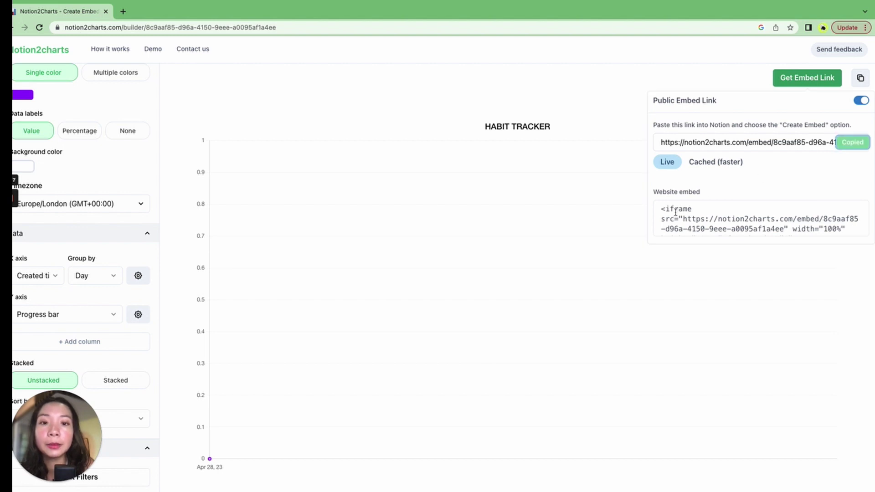
click(853, 142)
key(ctrl+Left)
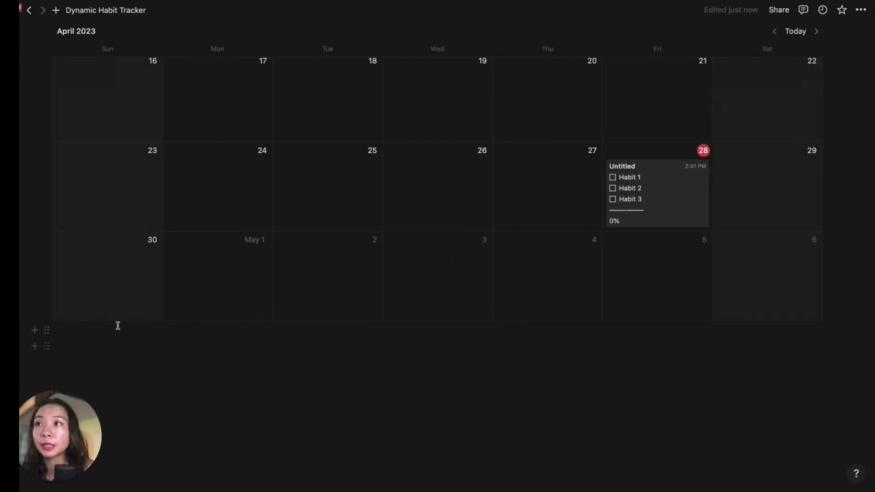
Embed the pasted Notion2Charts link below the calendar and switch it to dark mode.
click(116, 328)
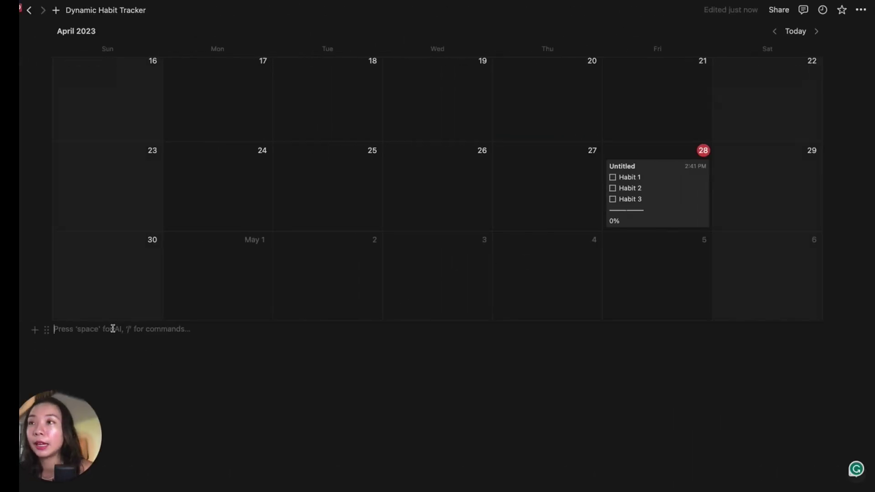
key(ctrl+v)
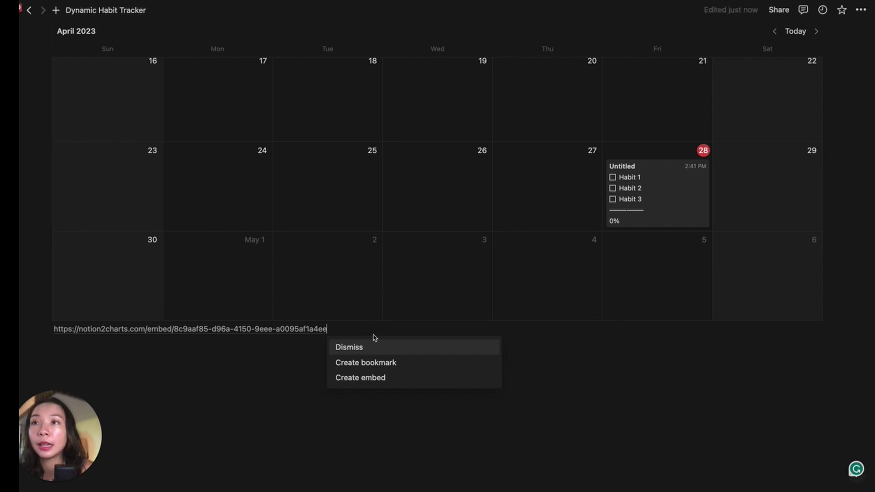
click(379, 381)
scroll(380, 381, down, 3)
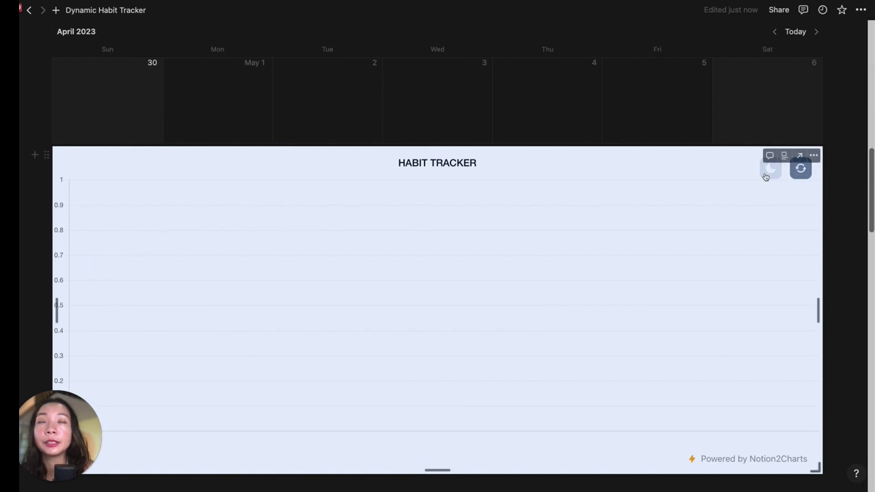
mouse_move(437, 288)
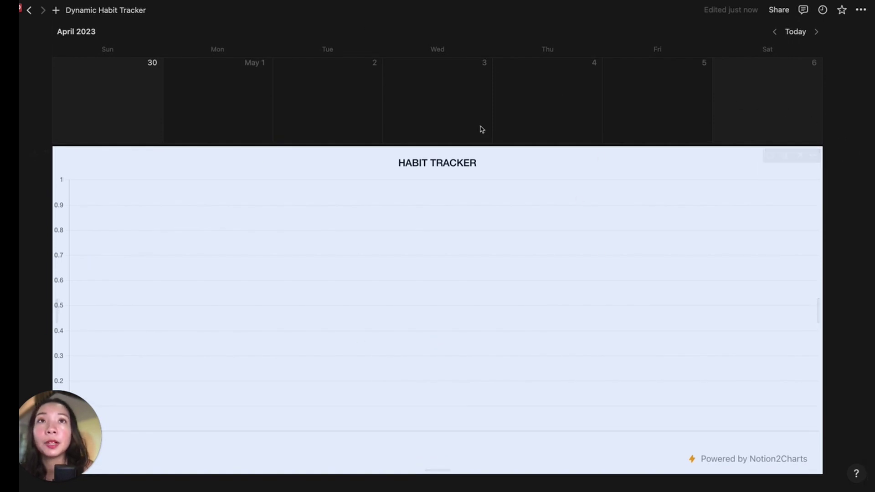
click(770, 171)
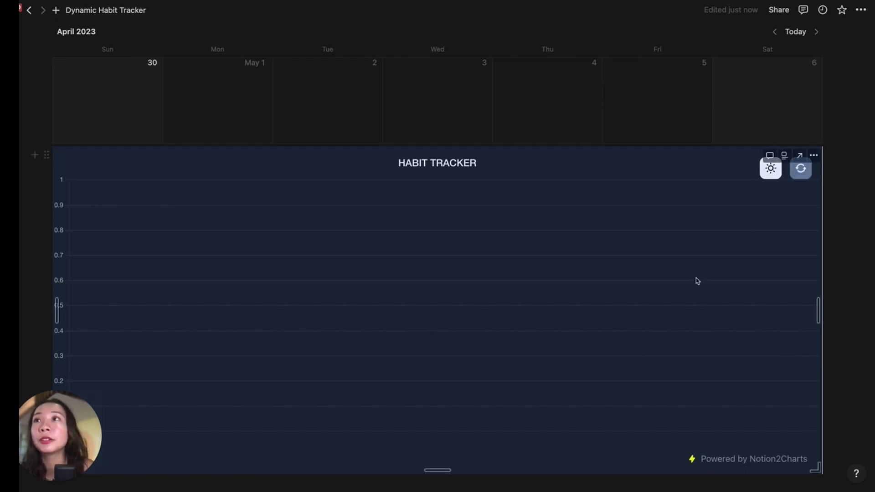
scroll(786, 280, up, 1)
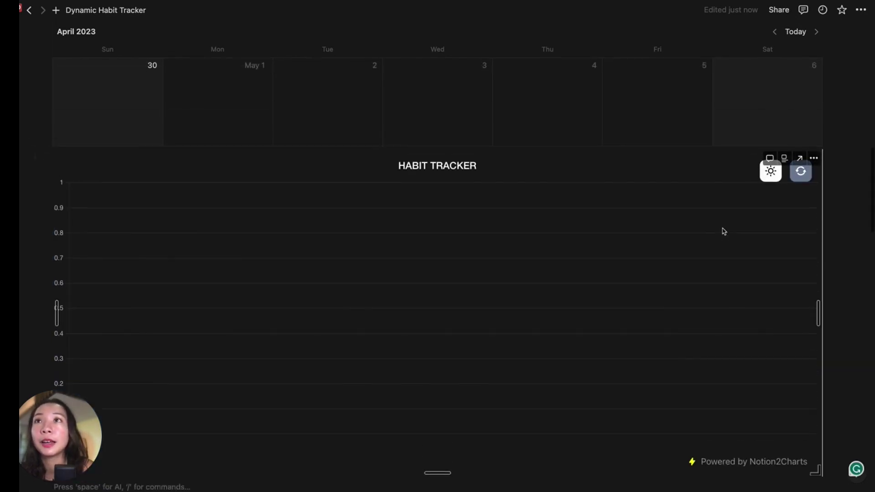
scroll(725, 231, up, 2)
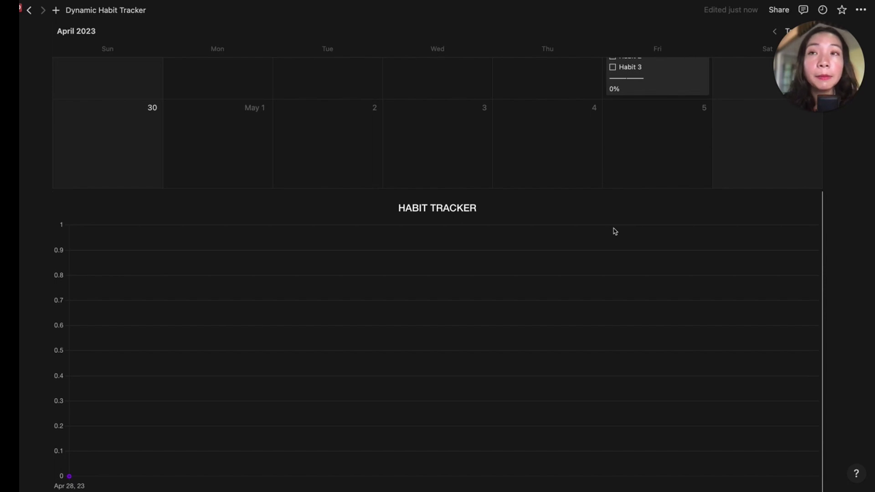
scroll(613, 231, down, 1)
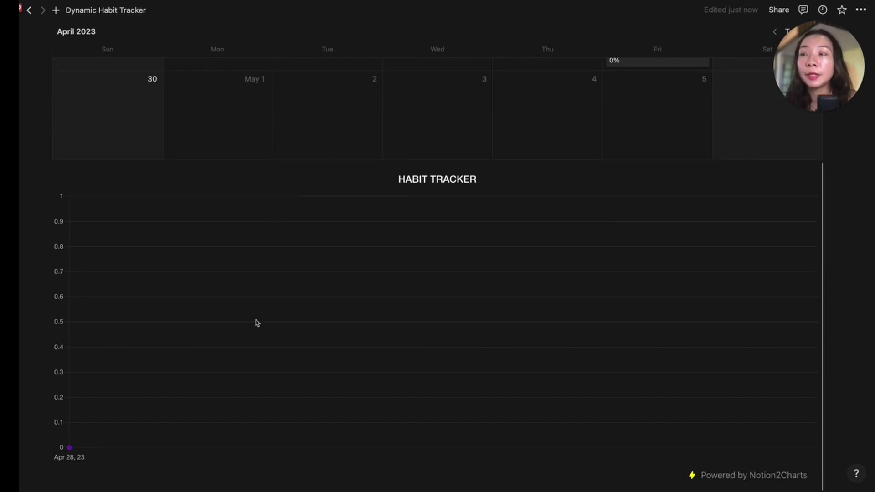
scroll(315, 262, up, 2)
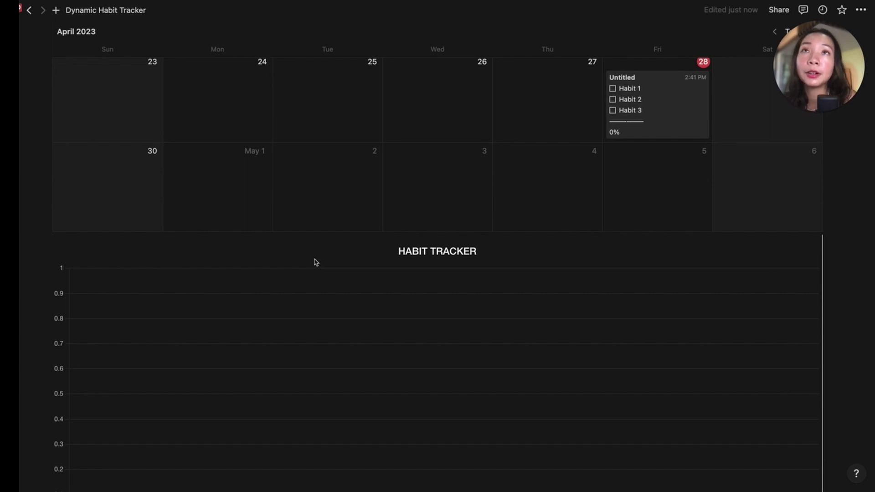
scroll(479, 202, up, 1)
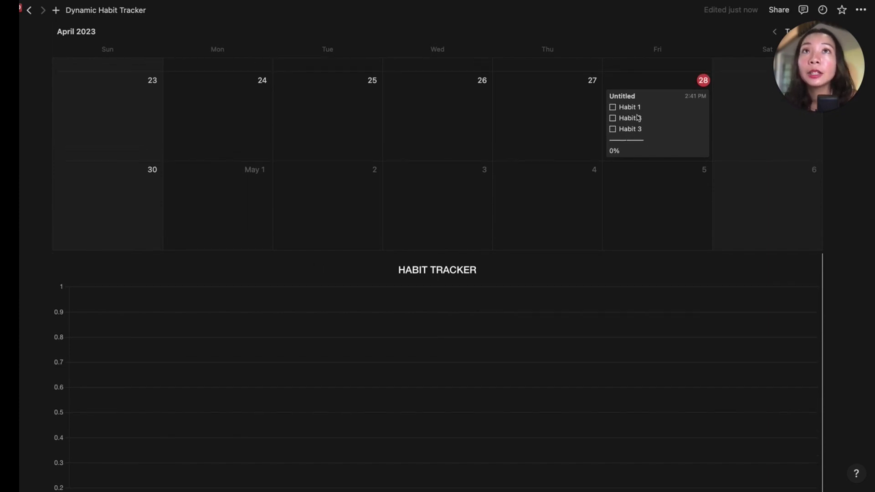
Tick Habit 2 and Habit 3 for April 28 and refresh the embedded chart.
click(612, 108)
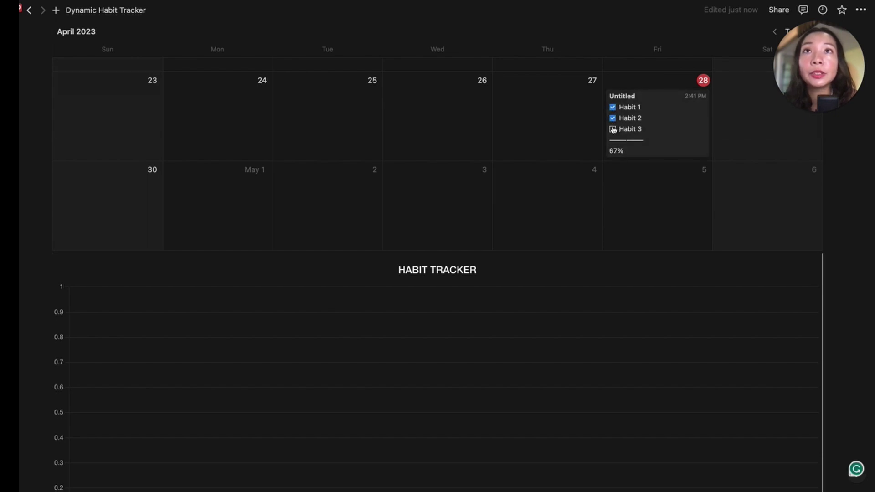
click(613, 130)
scroll(686, 224, down, 3)
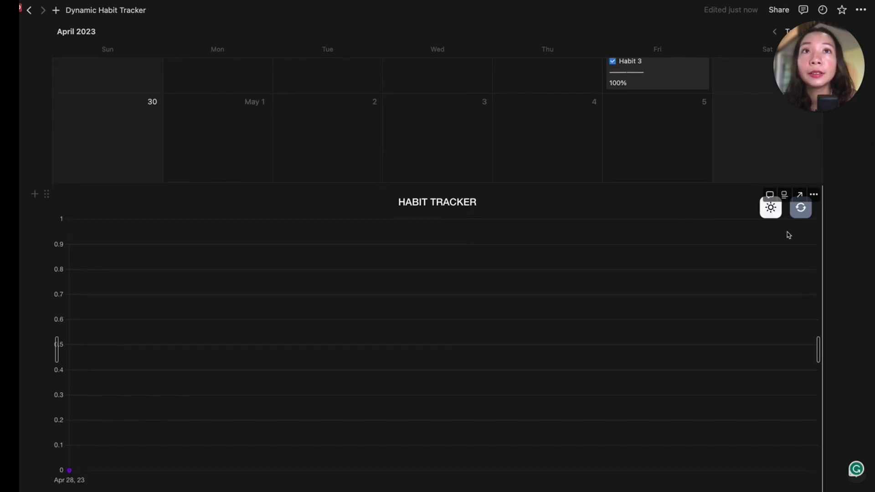
scroll(788, 235, down, 1)
click(801, 185)
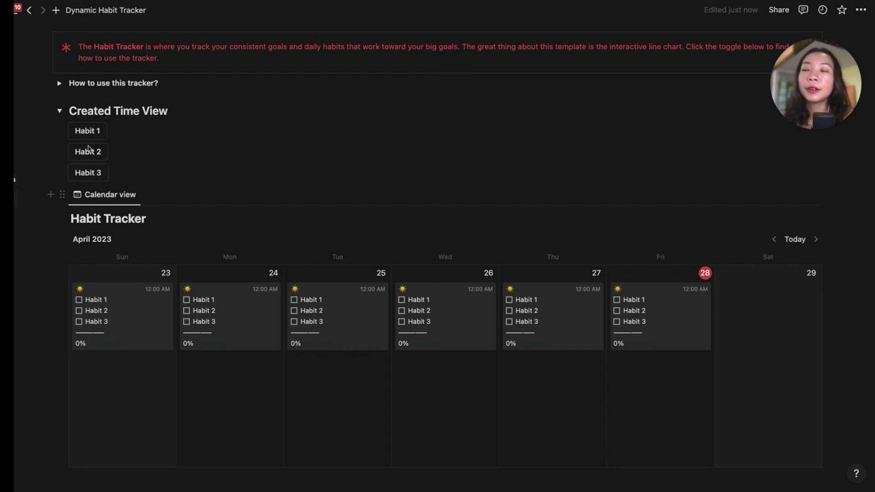
Mark Habits 1, 2 and 3 done with their buttons, then open Habit 1's button settings.
click(86, 130)
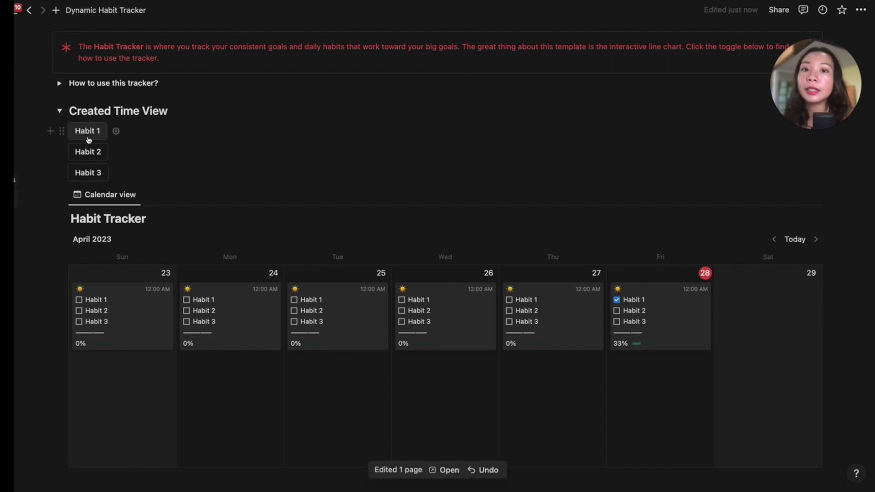
click(88, 152)
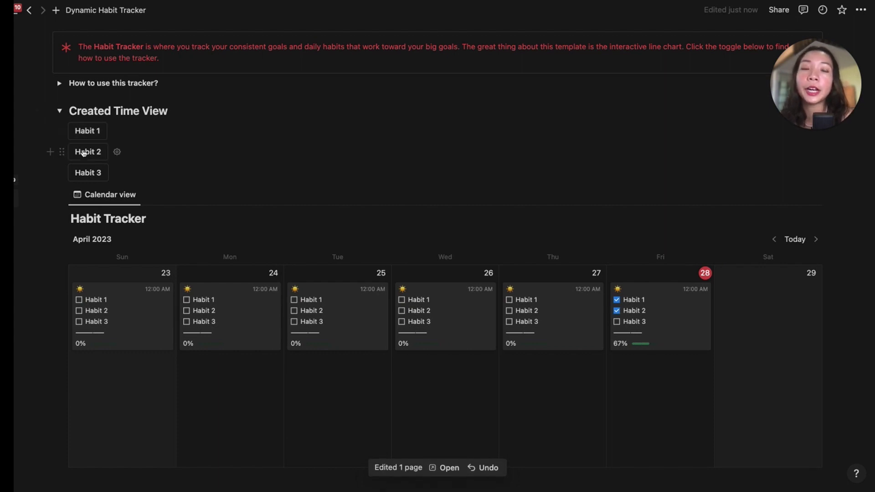
click(87, 173)
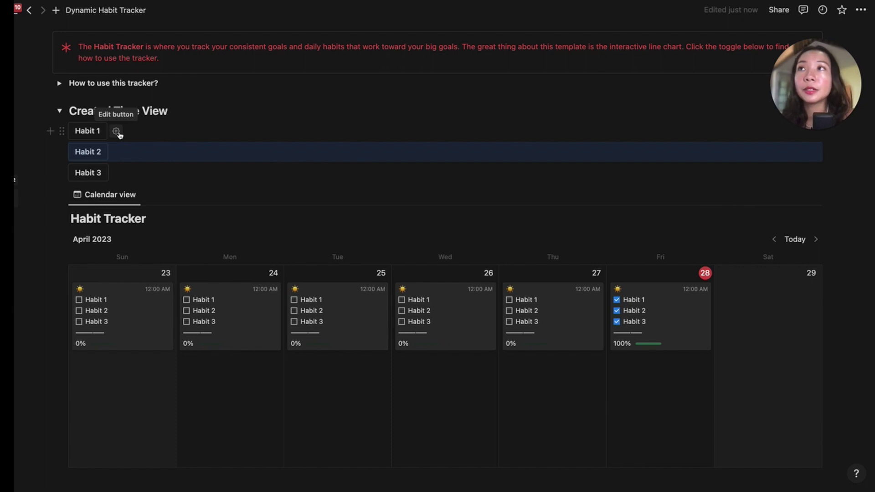
click(117, 132)
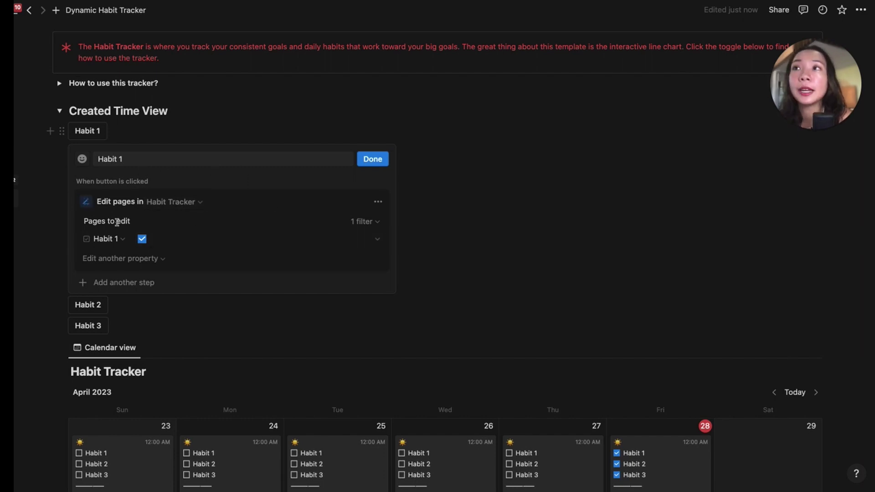
Inspect Habit 1's edited property and its 'Created time is Today' filter, then close the editor.
click(108, 239)
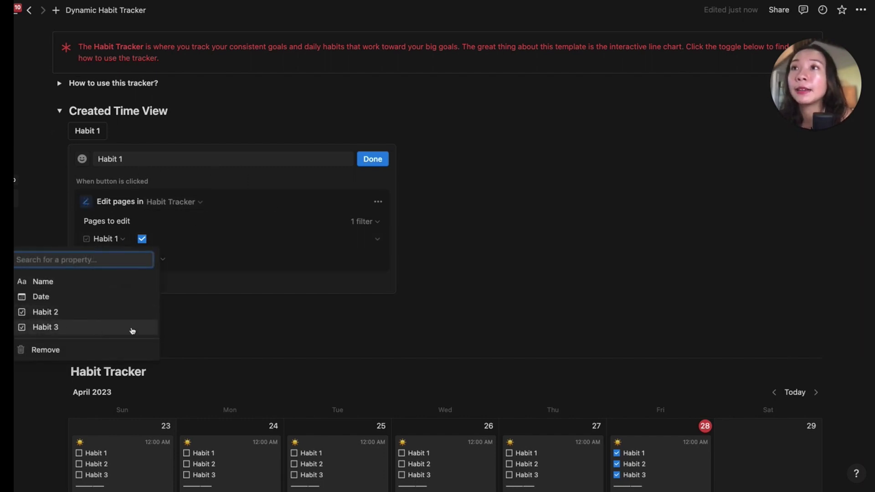
click(302, 236)
click(363, 221)
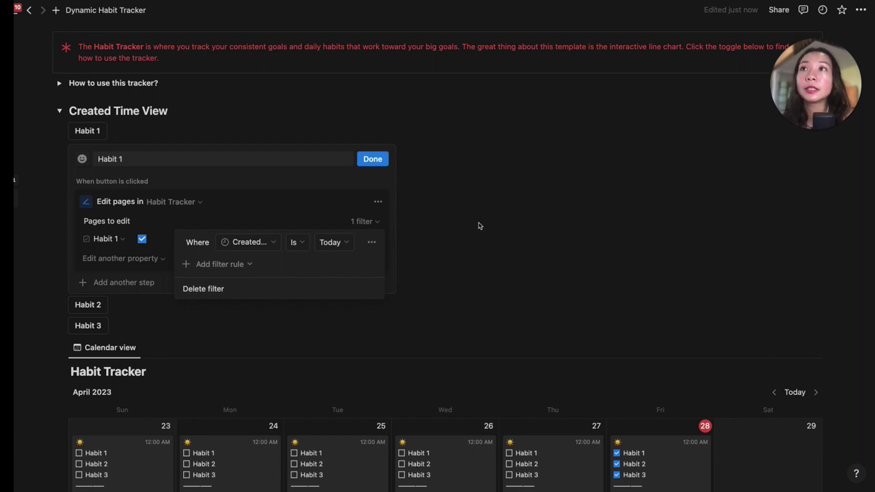
click(372, 160)
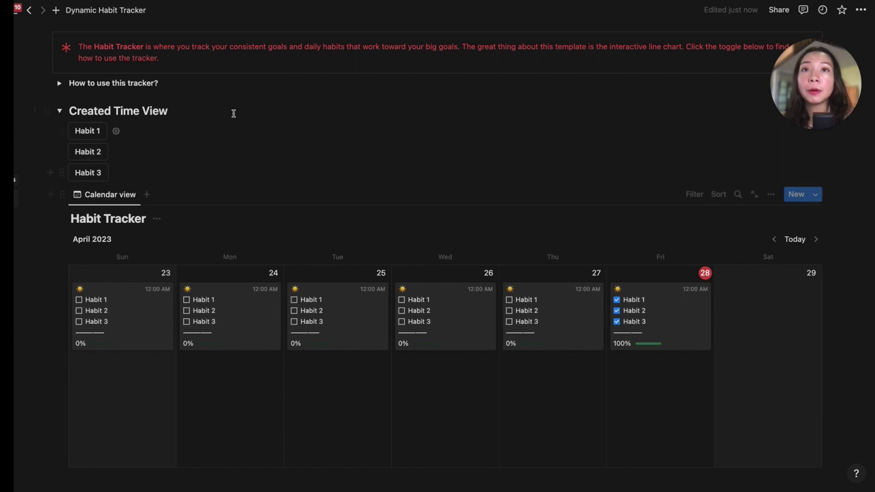
mouse_move(438, 274)
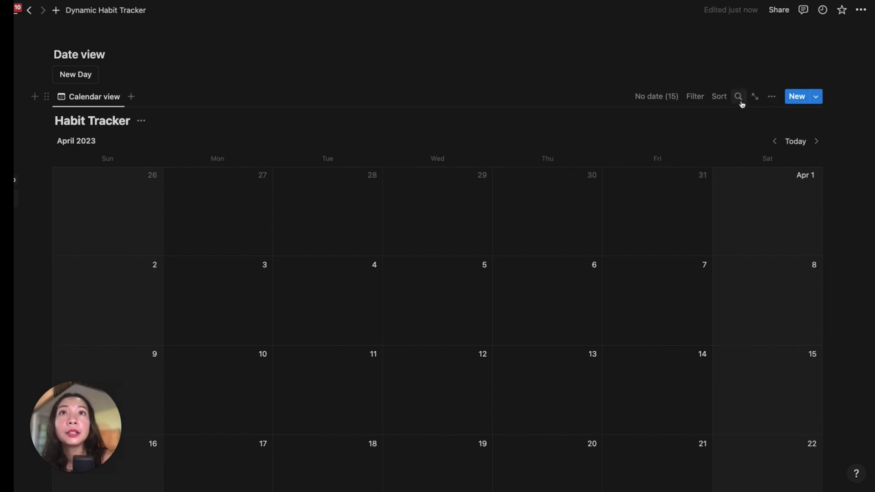
Set the calendar's Show calendar by option to Date.
click(772, 97)
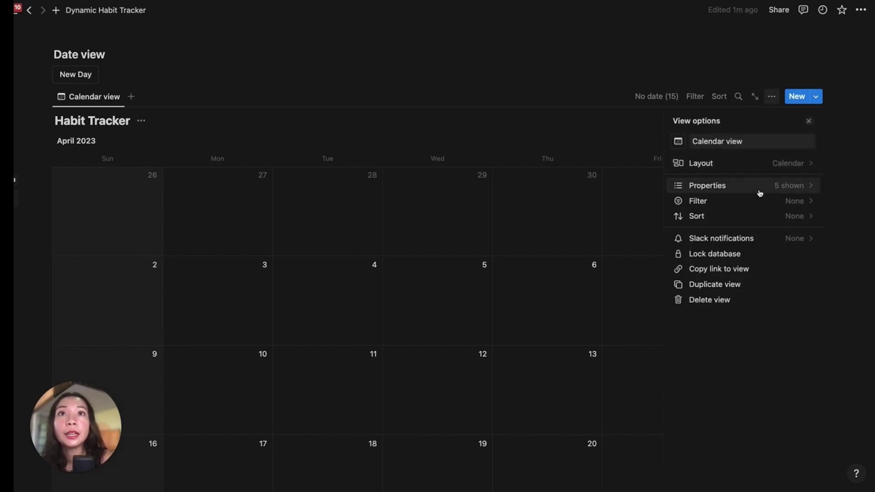
click(752, 163)
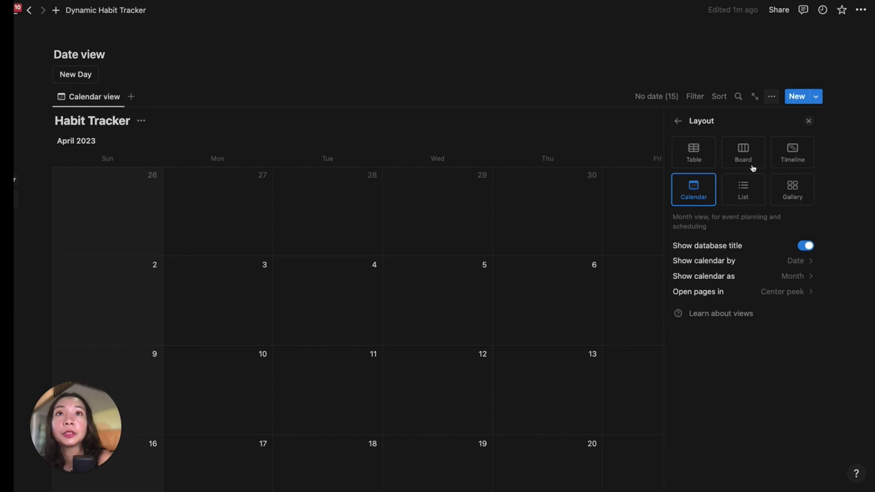
click(783, 261)
click(743, 302)
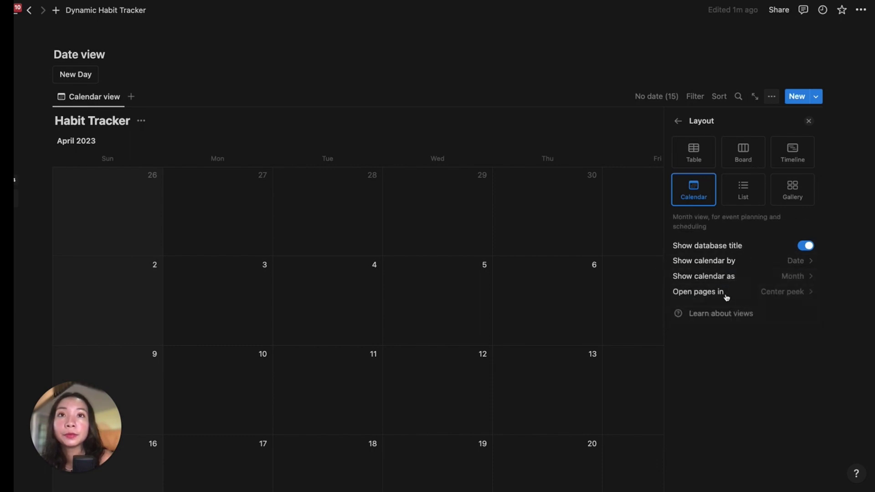
click(478, 308)
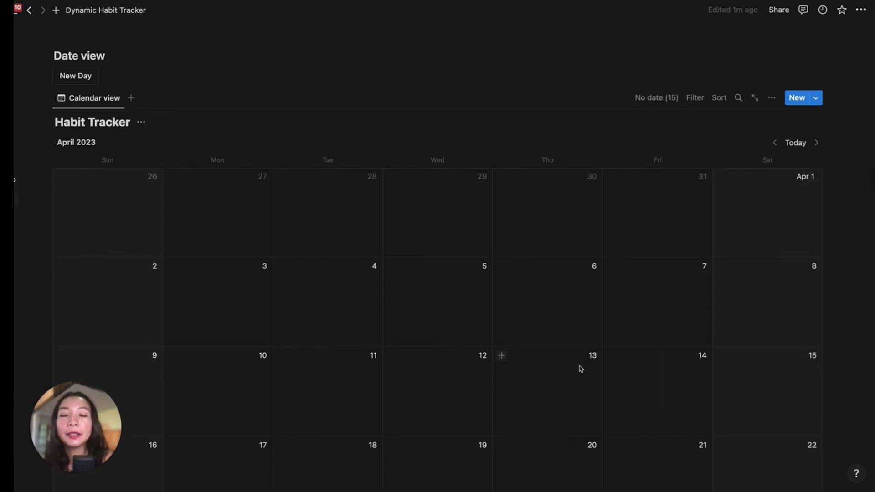
Add a New Day entry for April 28 and review the New Day button's settings.
mouse_move(76, 74)
click(75, 76)
scroll(595, 314, down, 3)
scroll(595, 315, down, 3)
scroll(595, 315, down, 2)
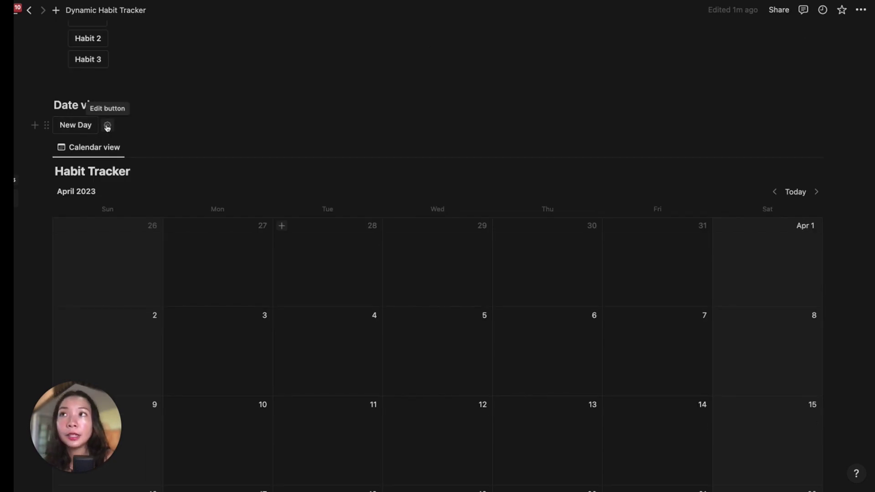
click(107, 127)
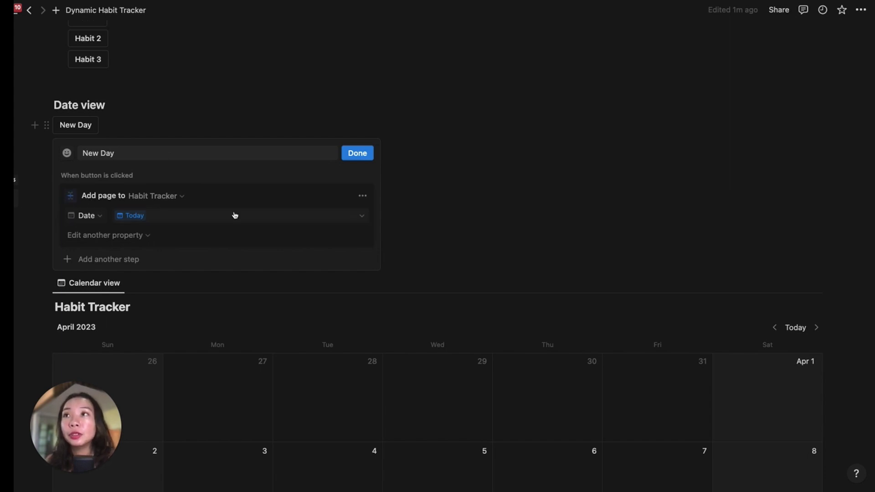
click(362, 157)
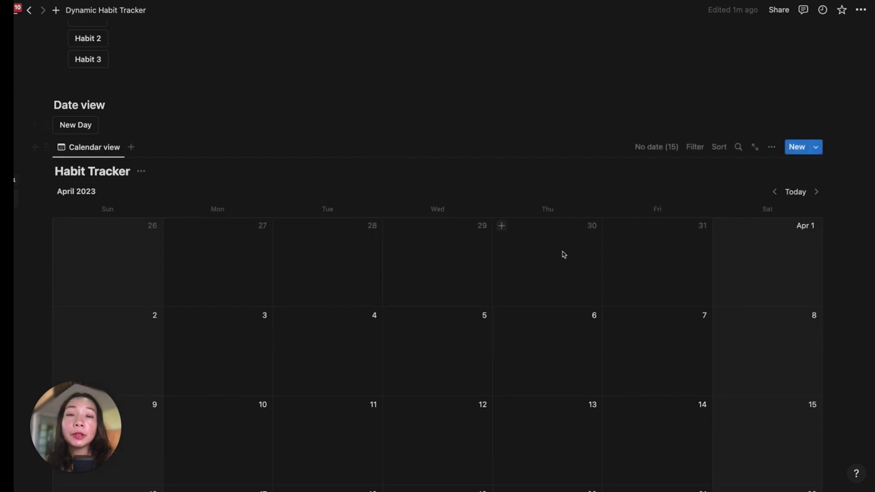
scroll(563, 255, down, 5)
scroll(564, 255, down, 2)
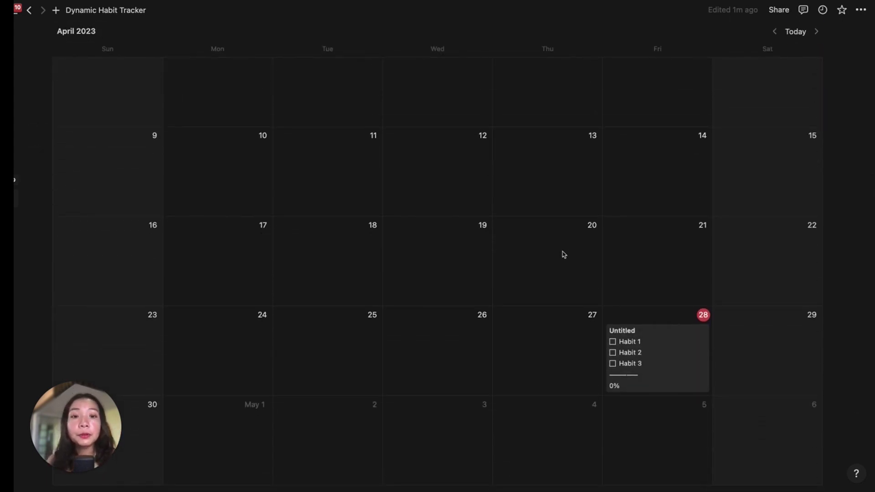